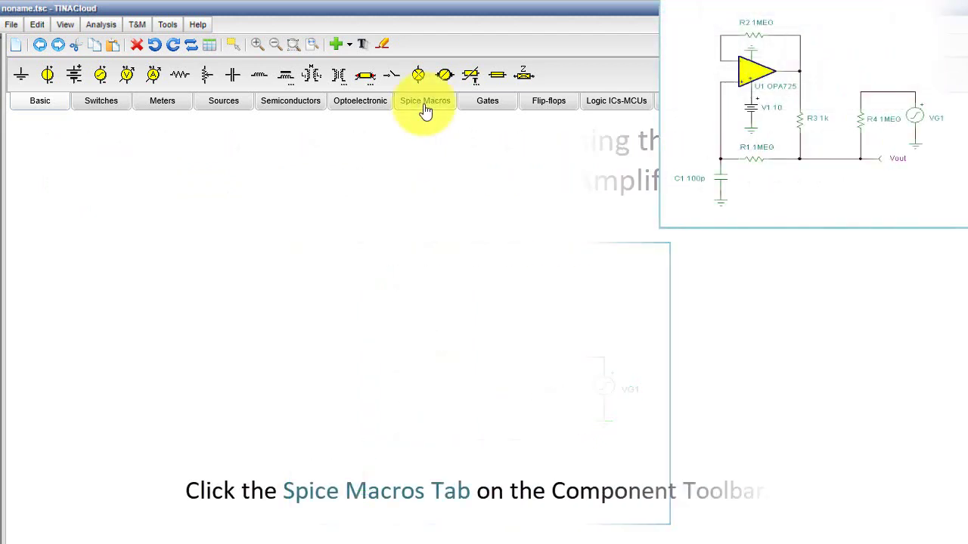
Step: Place the Texas Instruments operational amplifier OPA725 from the Spice macros on the empty schematic
{"action": "left_click", "coordinate": [425, 106]}
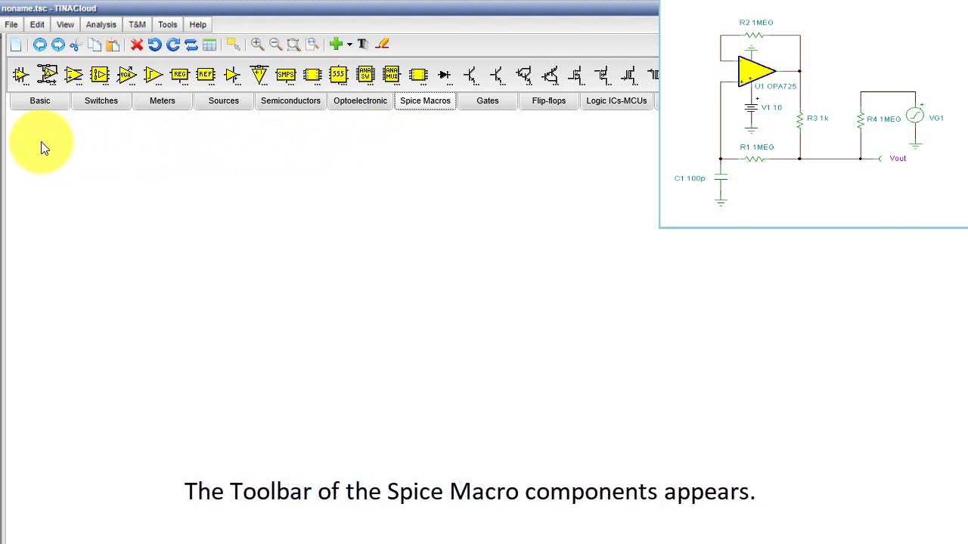
{"action": "left_click", "coordinate": [19, 77]}
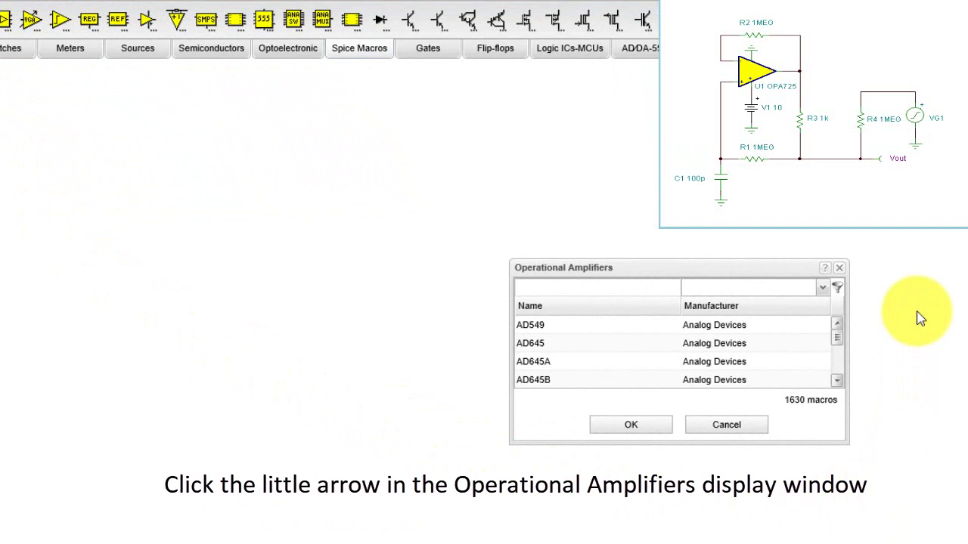
{"action": "left_click", "coordinate": [822, 287]}
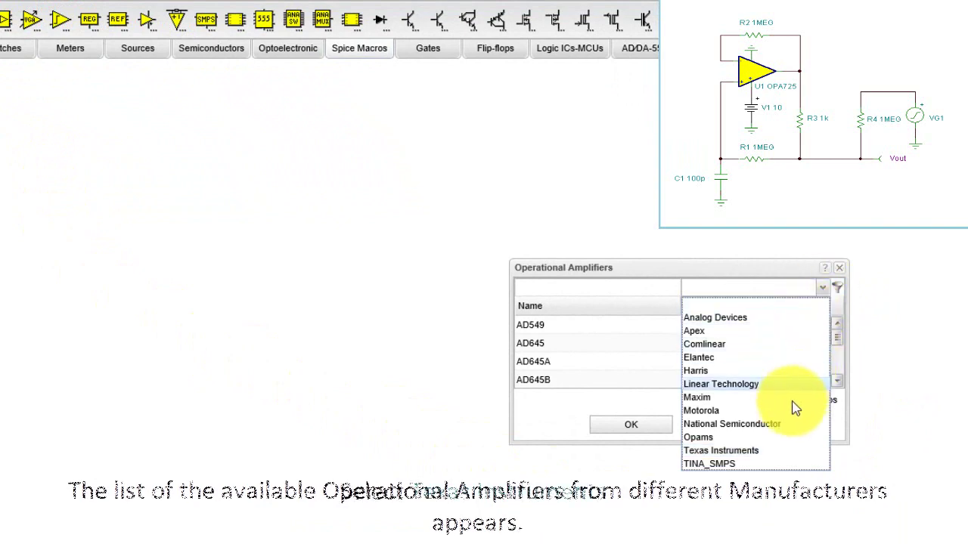
{"action": "left_click", "coordinate": [762, 452]}
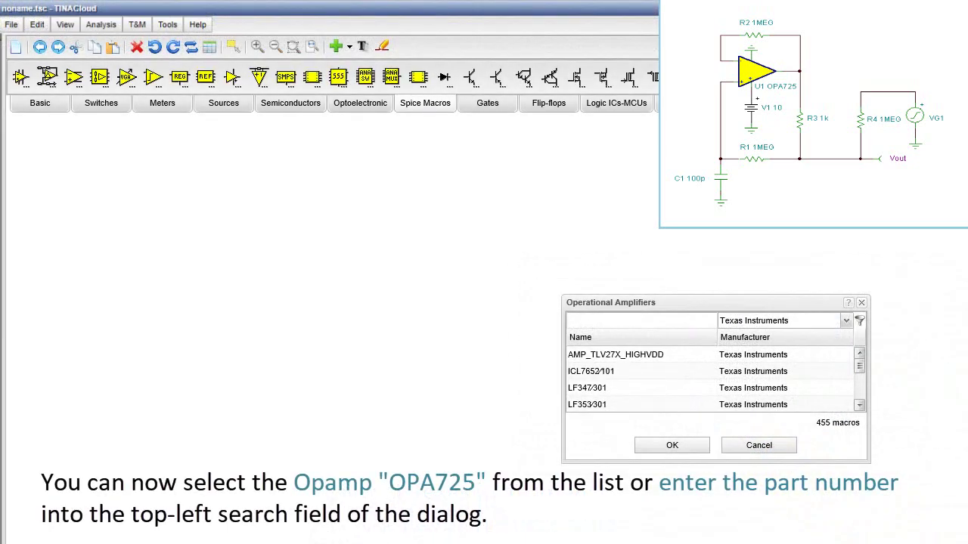
{"action": "left_click", "coordinate": [605, 321]}
{"action": "type", "text": "OPA72"}
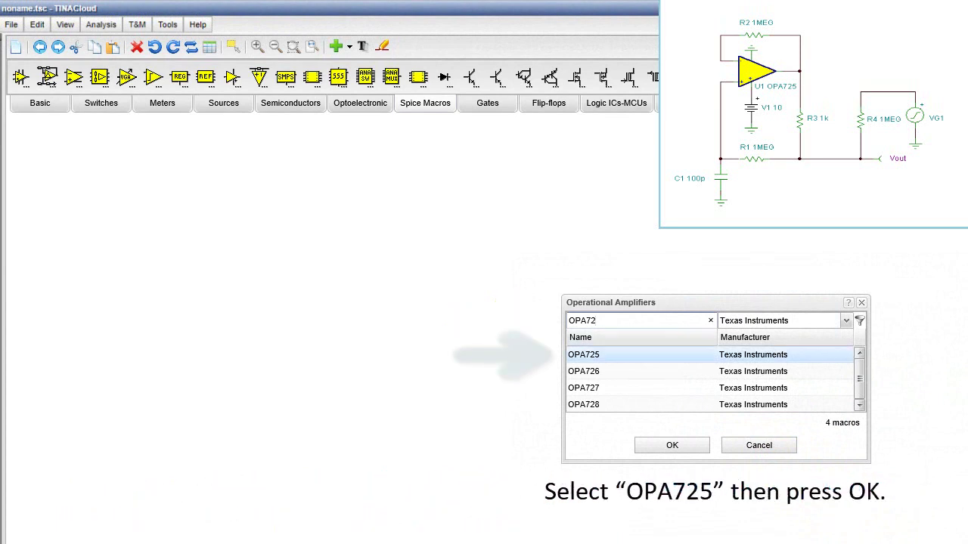
{"action": "left_click", "coordinate": [674, 449]}
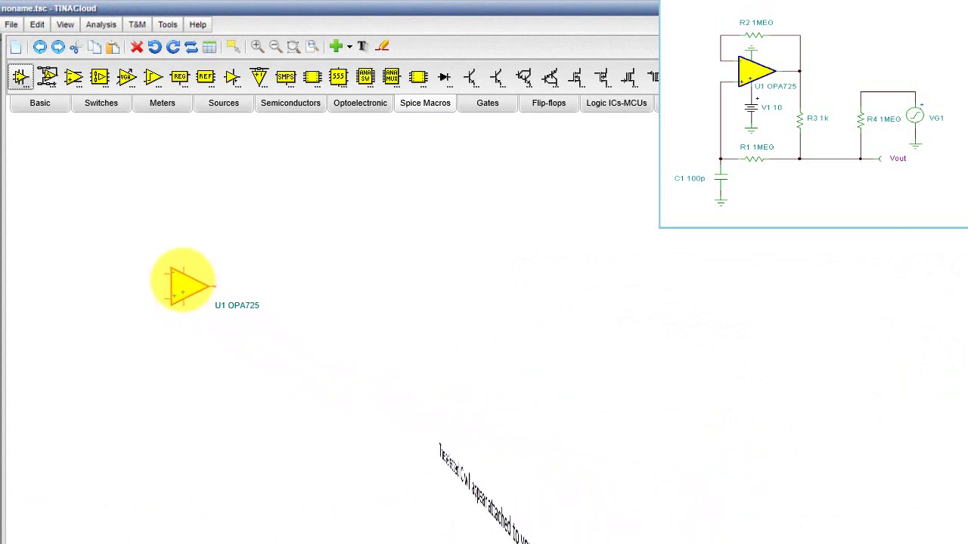
{"action": "left_click", "coordinate": [180, 271]}
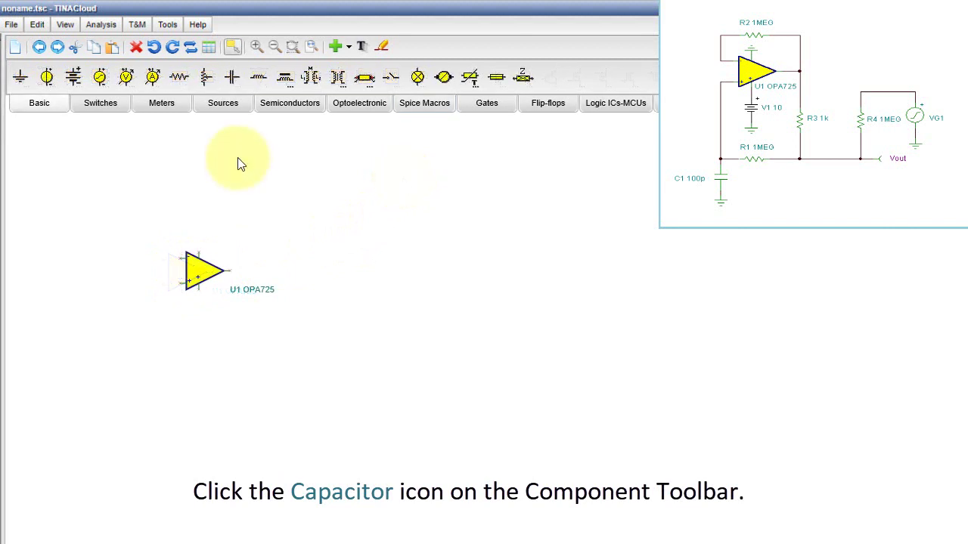
Step: Place a capacitor below and to the left of the op-amp and rotate it 90 degrees so it stands vertically
{"action": "left_click", "coordinate": [232, 76]}
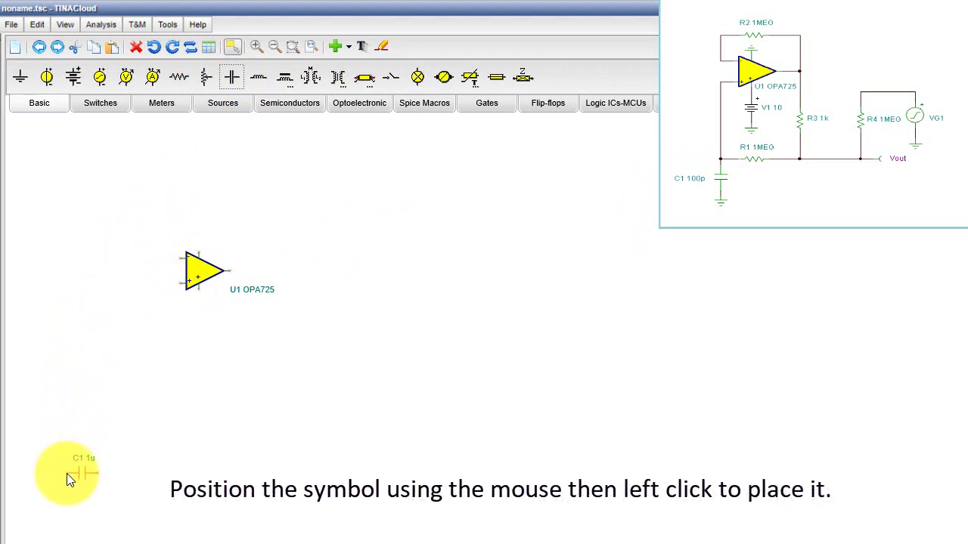
{"action": "left_click", "coordinate": [66, 474]}
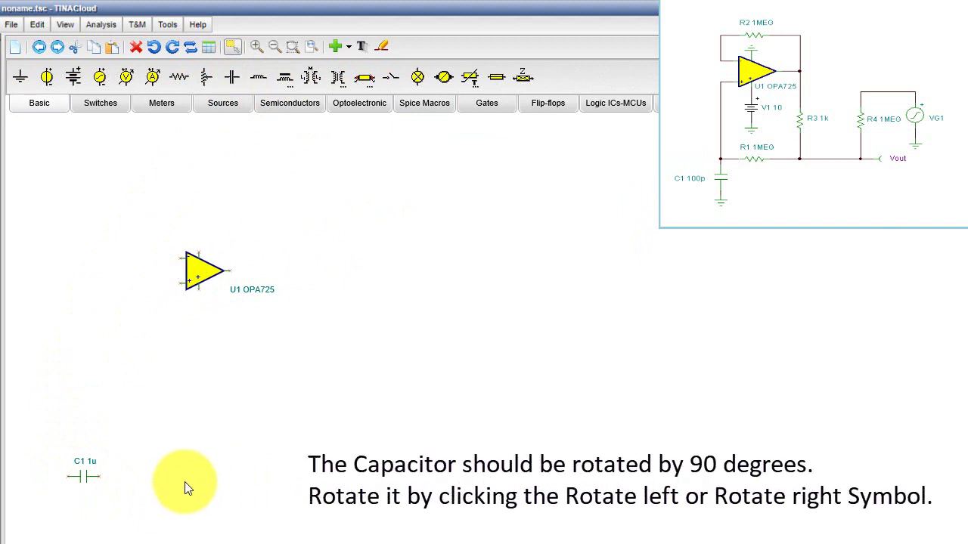
{"action": "left_click", "coordinate": [86, 478]}
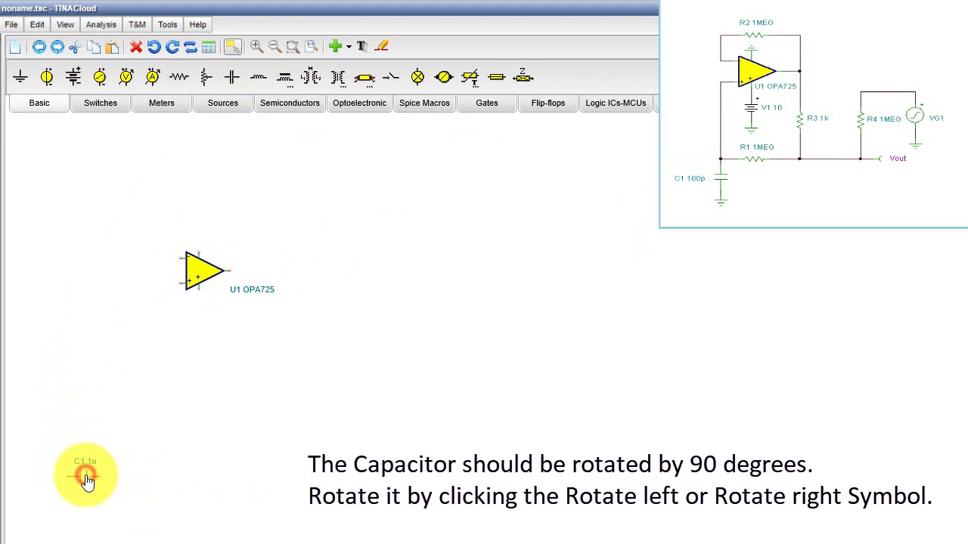
{"action": "left_click", "coordinate": [171, 50]}
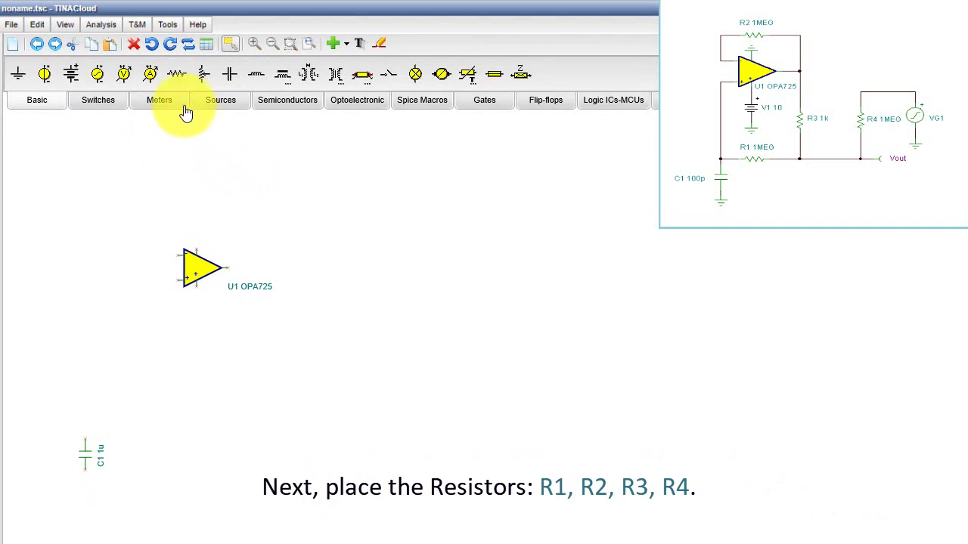
Step: Place horizontal resistors R1 and R2 below and above the op-amp, vertical R3 and R4 to its right, and a voltage generator beside R4
{"action": "left_click", "coordinate": [178, 81]}
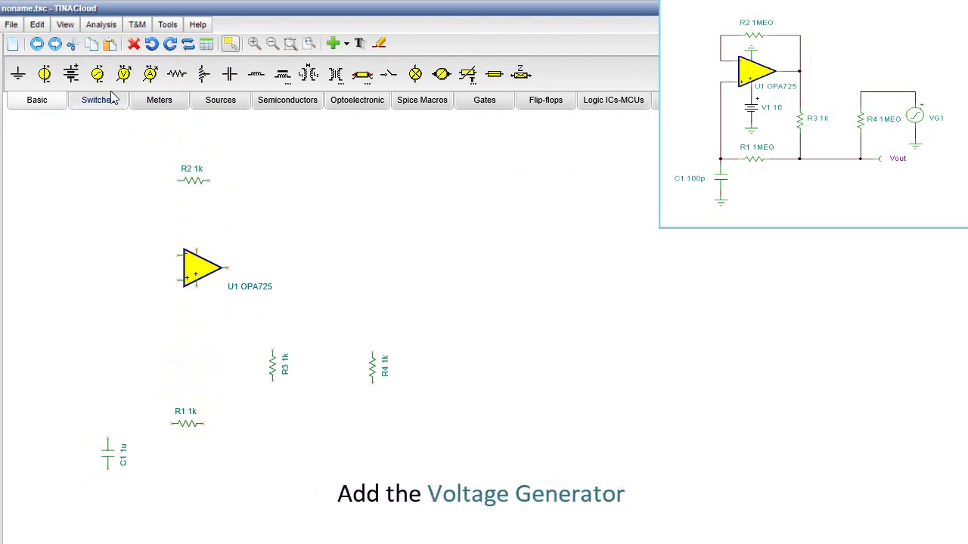
{"action": "left_click", "coordinate": [98, 76]}
{"action": "left_click", "coordinate": [458, 369]}
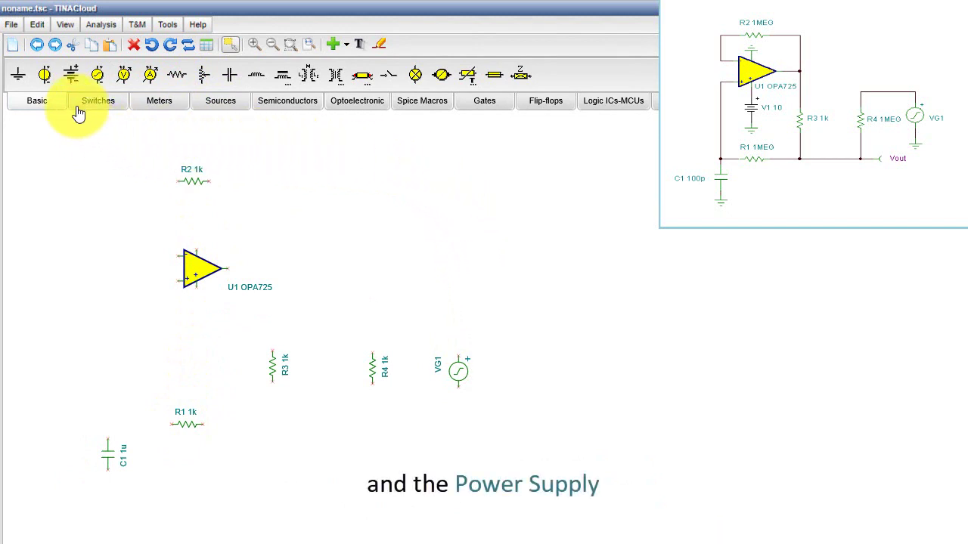
Step: Place a battery under the op-amp's lower supply pin and a voltage pin below resistor R4
{"action": "left_click", "coordinate": [71, 75]}
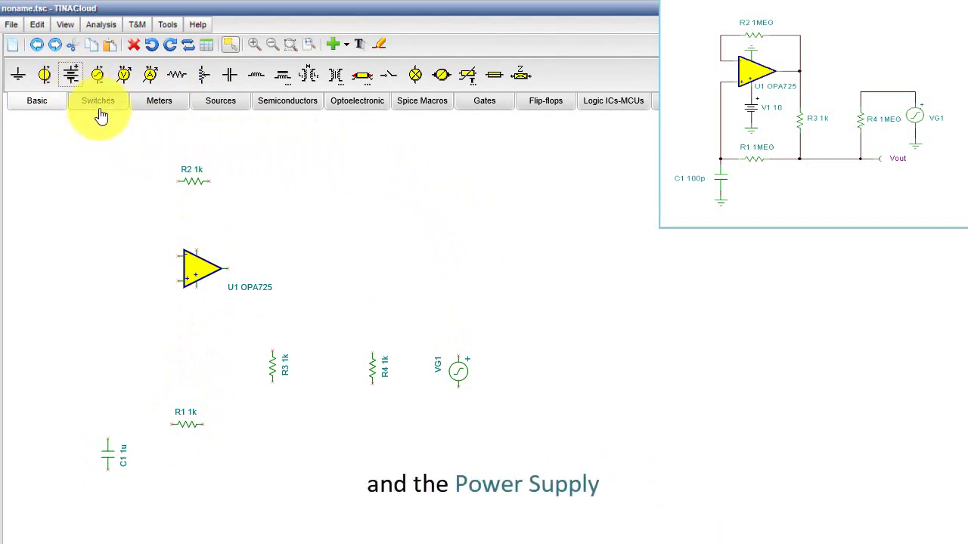
{"action": "left_click", "coordinate": [211, 302]}
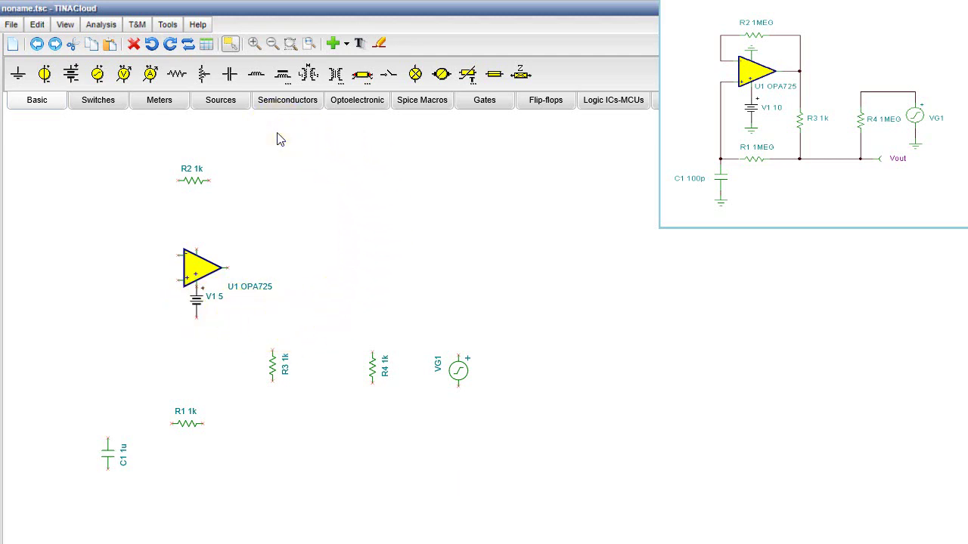
{"action": "left_click", "coordinate": [151, 110]}
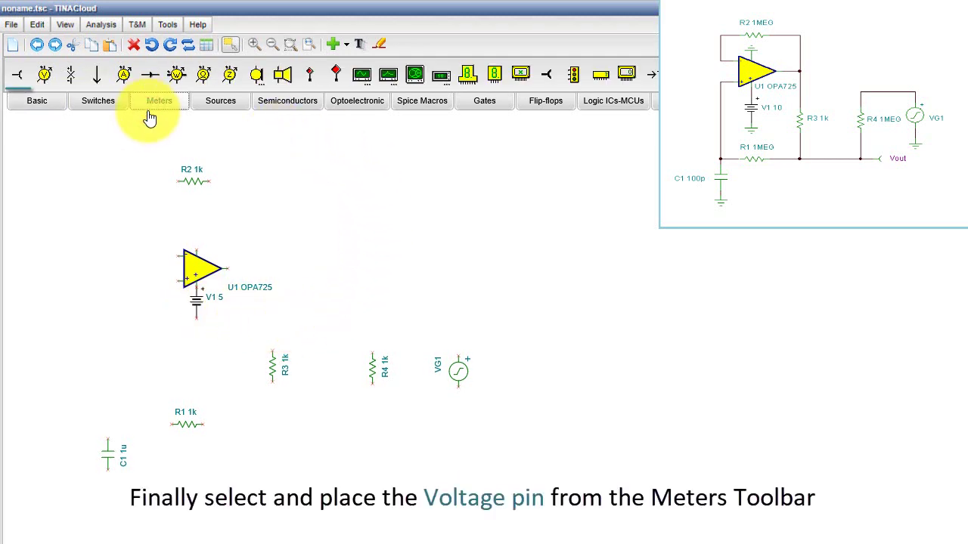
{"action": "left_click", "coordinate": [19, 77]}
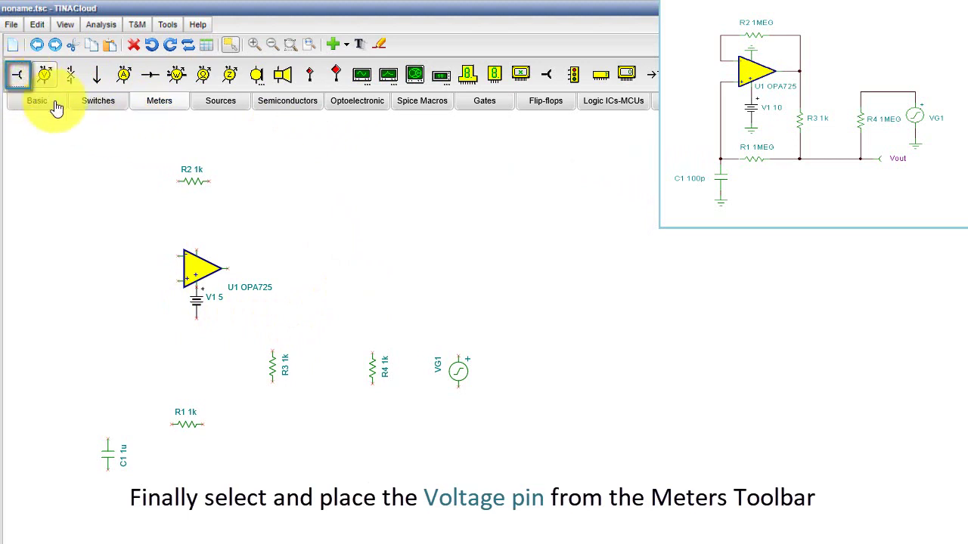
{"action": "left_click", "coordinate": [399, 448]}
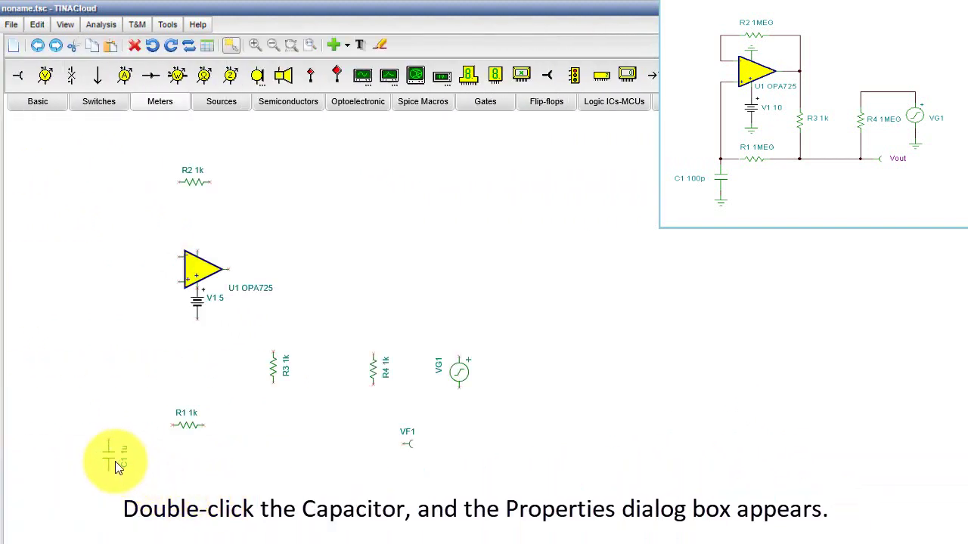
Step: Set the capacitance of capacitor C1 to 100p
{"action": "double_click", "coordinate": [110, 459]}
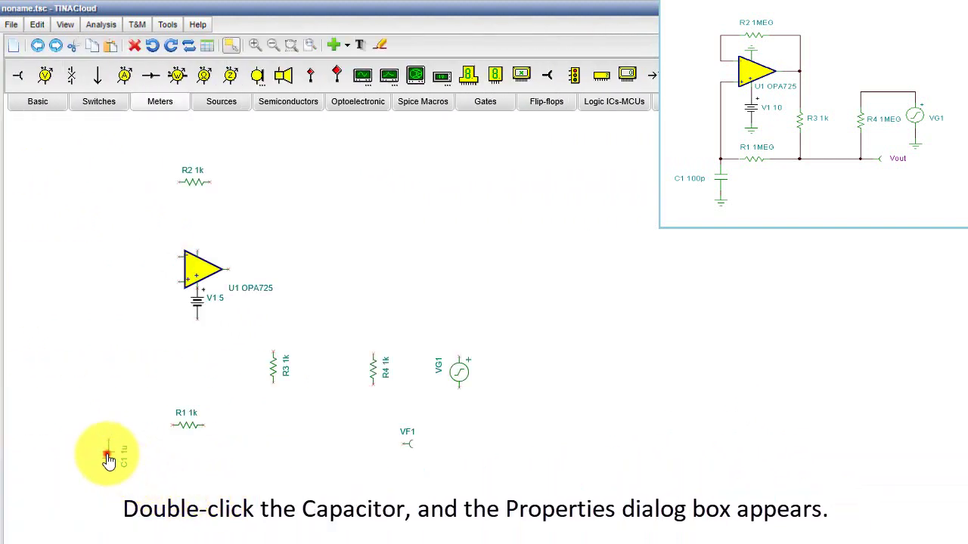
{"action": "double_click", "coordinate": [110, 459]}
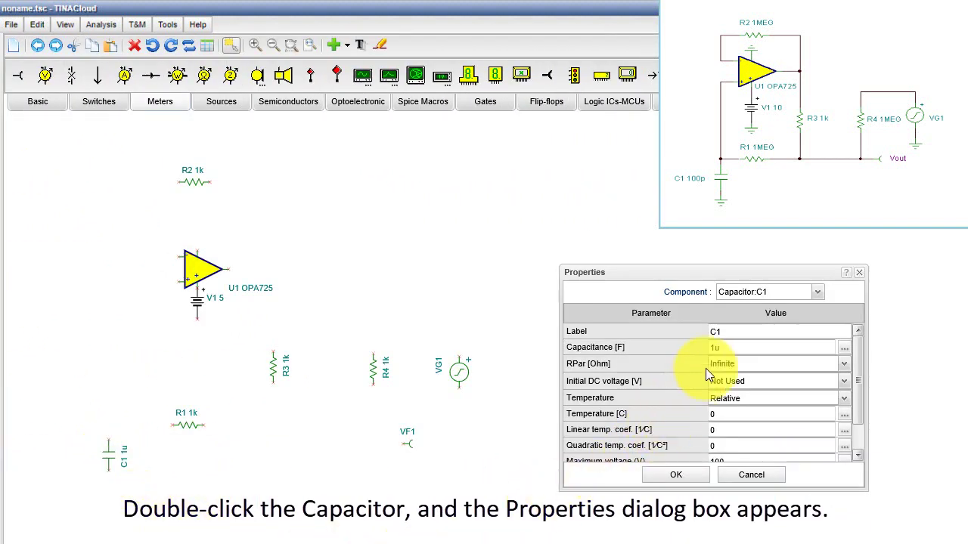
{"action": "left_click", "coordinate": [722, 348]}
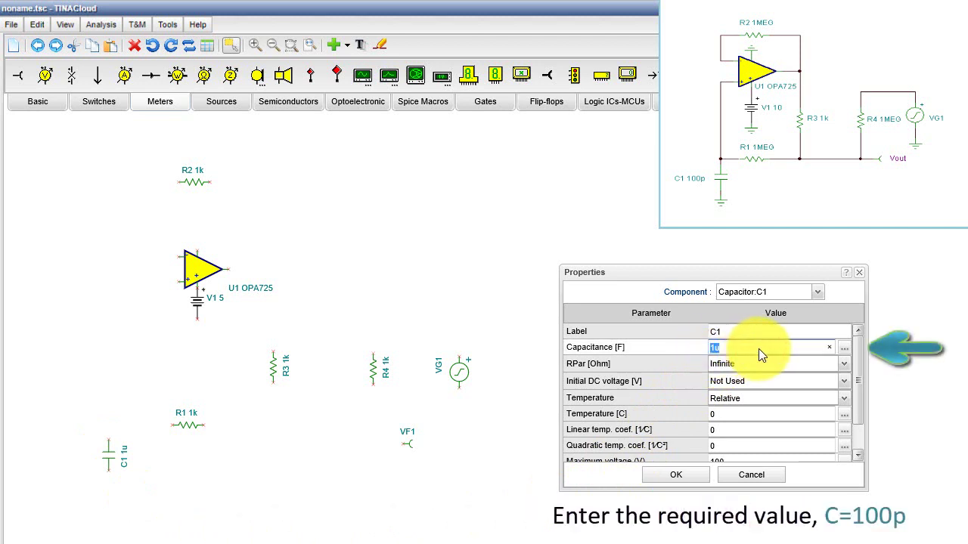
{"action": "type", "text": "100p"}
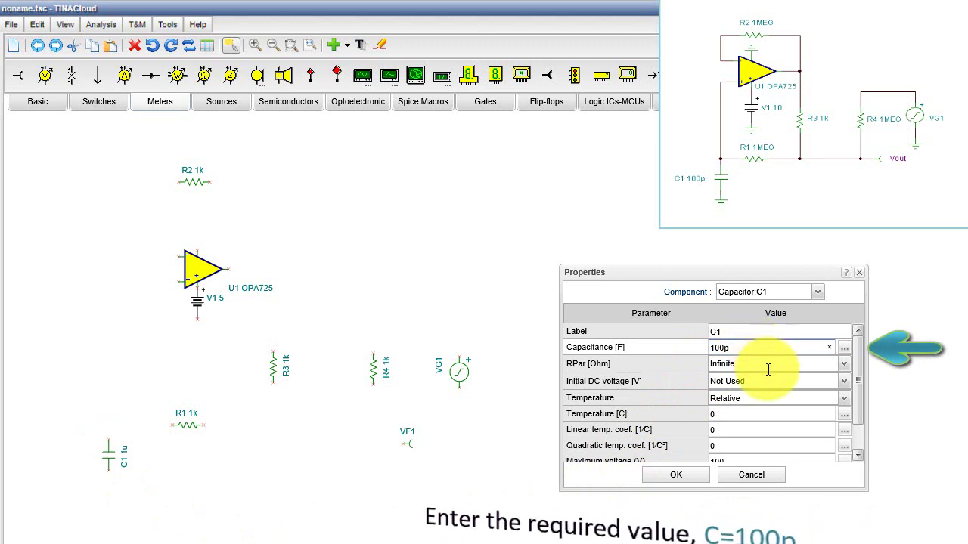
{"action": "left_click", "coordinate": [676, 476]}
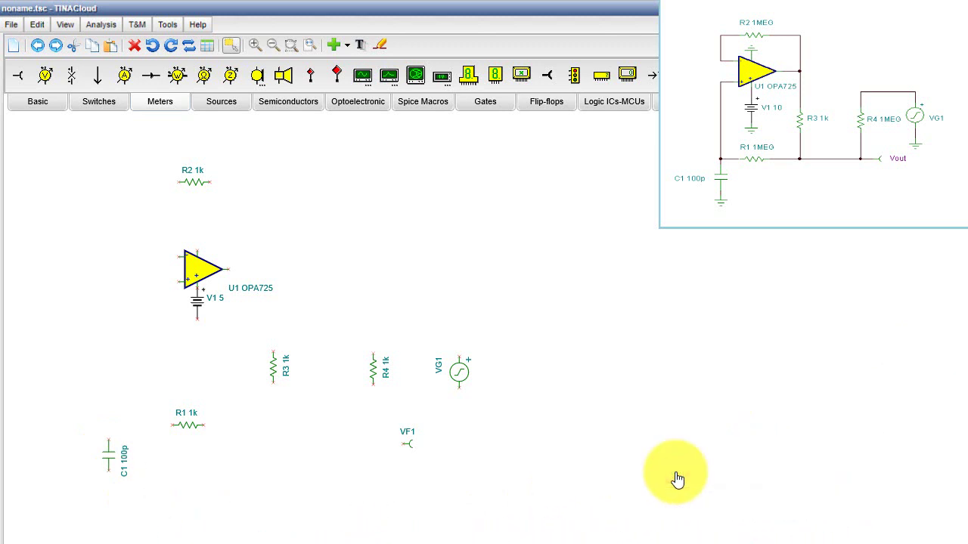
Step: Set the resistance of resistor R1 to 1 MEG
{"action": "double_click", "coordinate": [188, 426]}
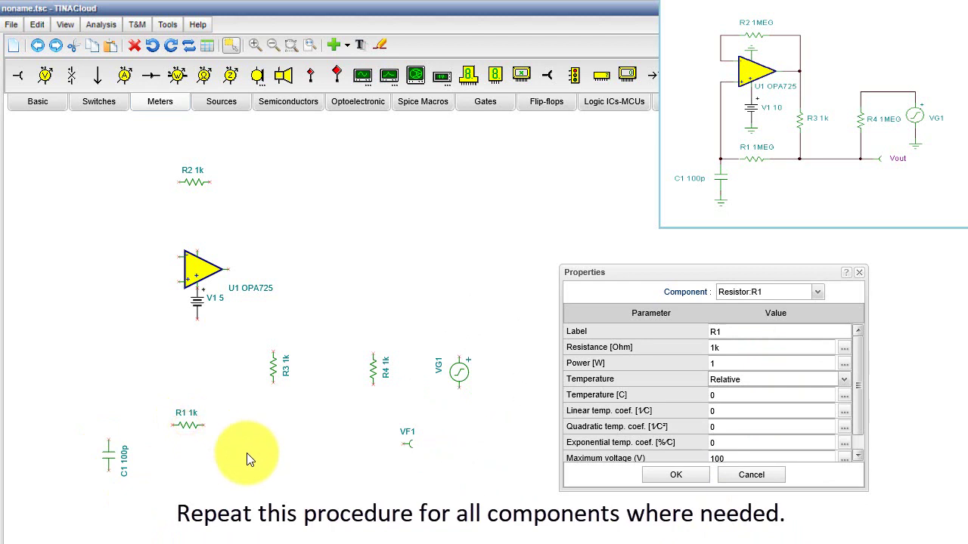
{"action": "left_click", "coordinate": [731, 350]}
{"action": "key", "text": "BackSpace"}
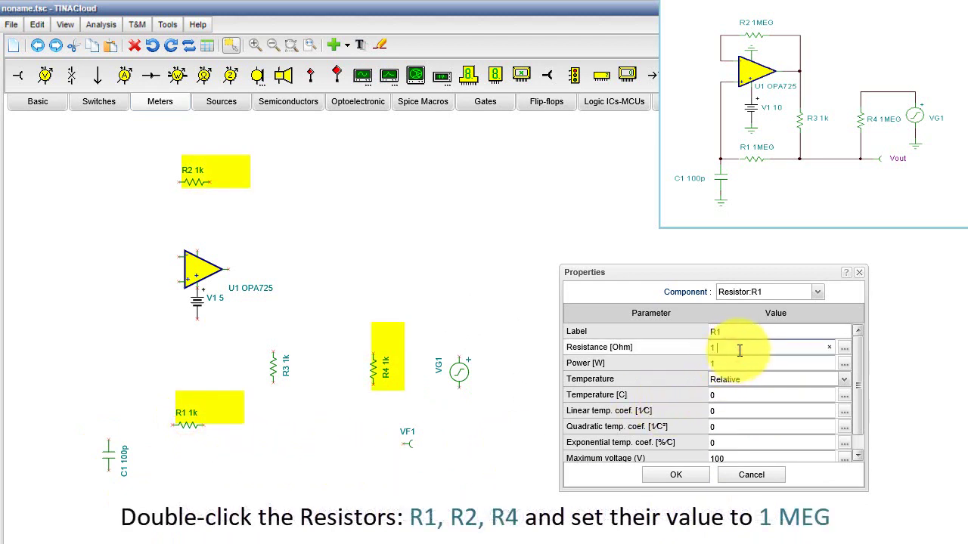
{"action": "type", "text": "MEG"}
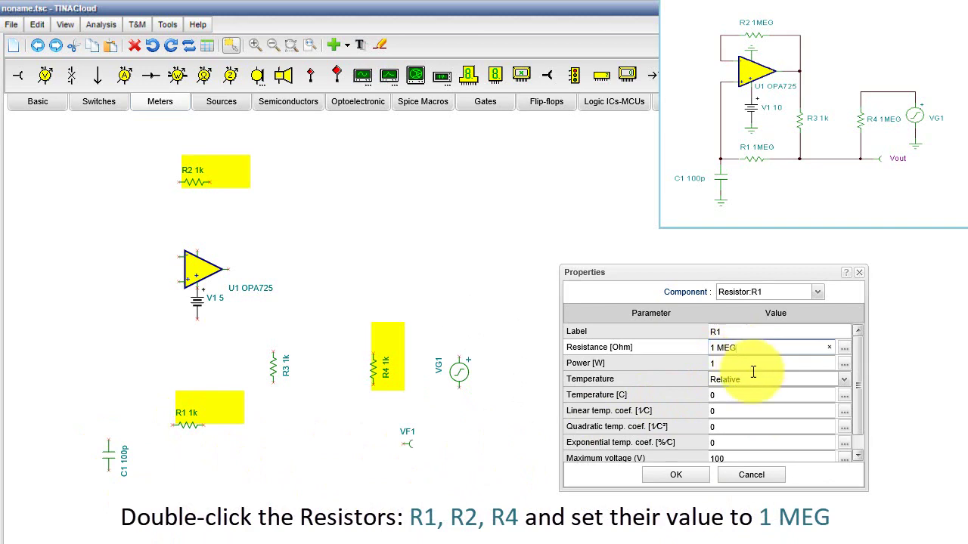
{"action": "left_click", "coordinate": [686, 481]}
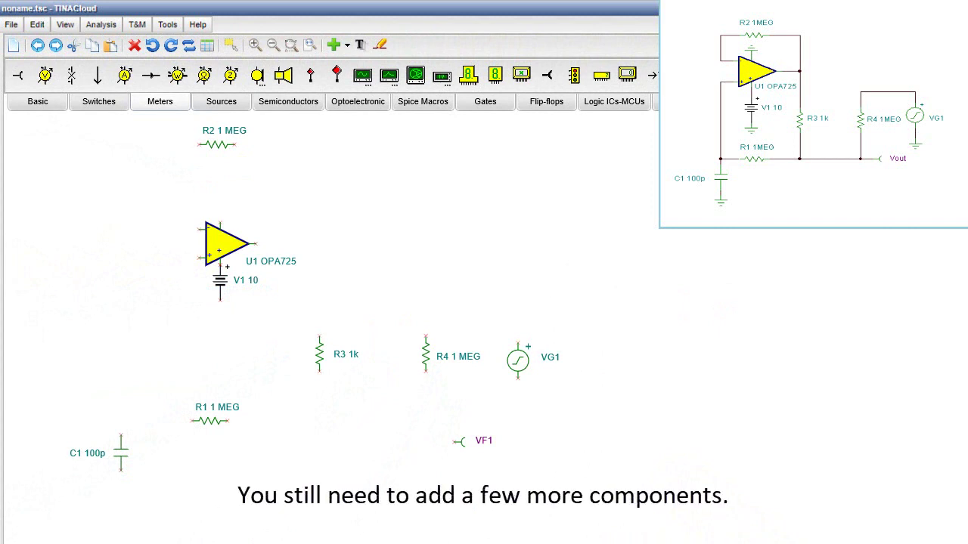
Step: Add four grounds: below the battery, on the op-amp's upper supply pin, below capacitor C1 and below the voltage generator
{"action": "left_click", "coordinate": [34, 101]}
{"action": "left_click", "coordinate": [19, 75]}
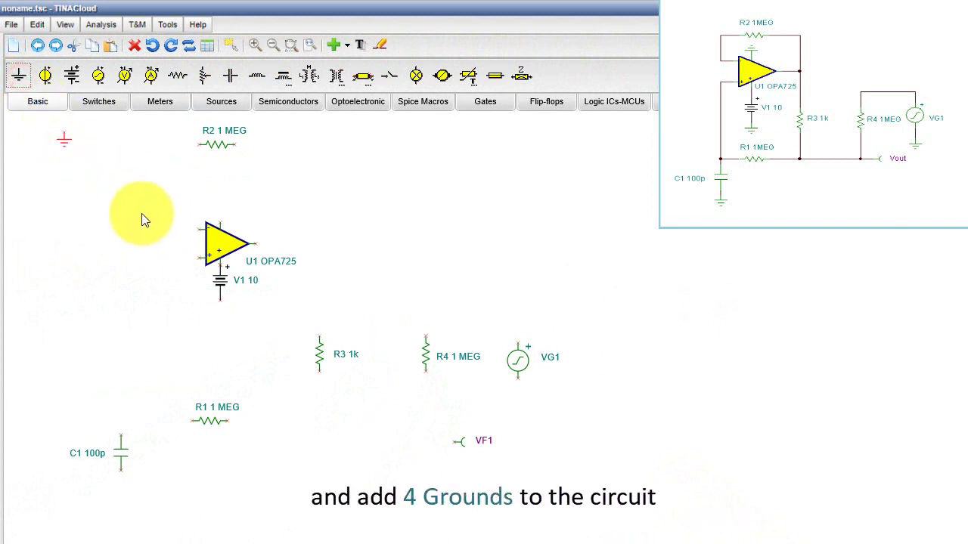
{"action": "left_click", "coordinate": [218, 304]}
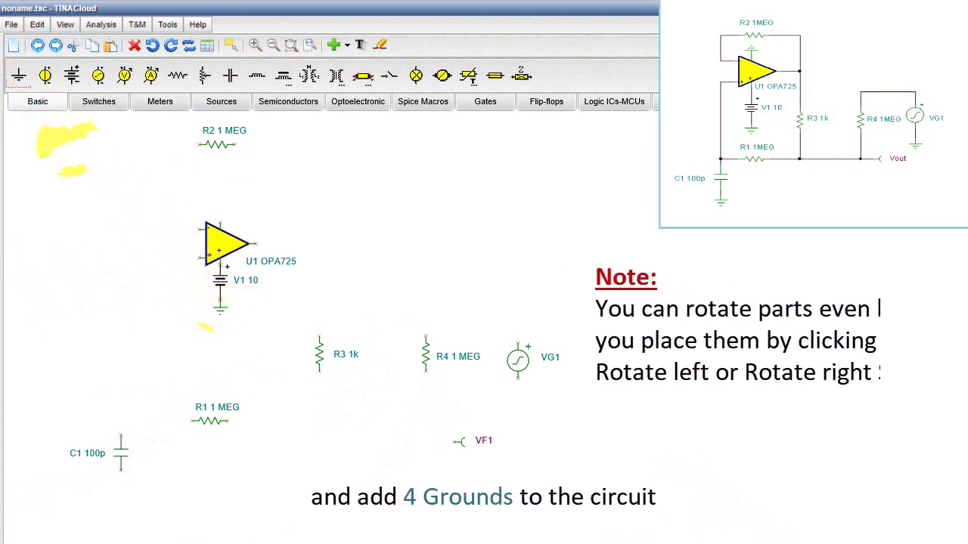
{"action": "left_click", "coordinate": [19, 79]}
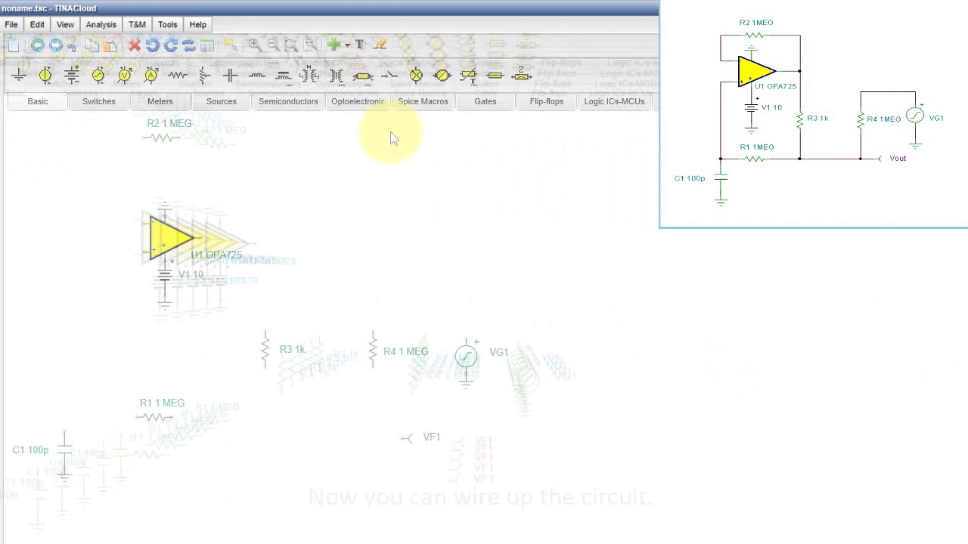
Step: Wire the op-amp to R2, R3 and C1, run the lower line through R1 to the voltage pin, and connect R4 to the generator
{"action": "left_click", "coordinate": [382, 47]}
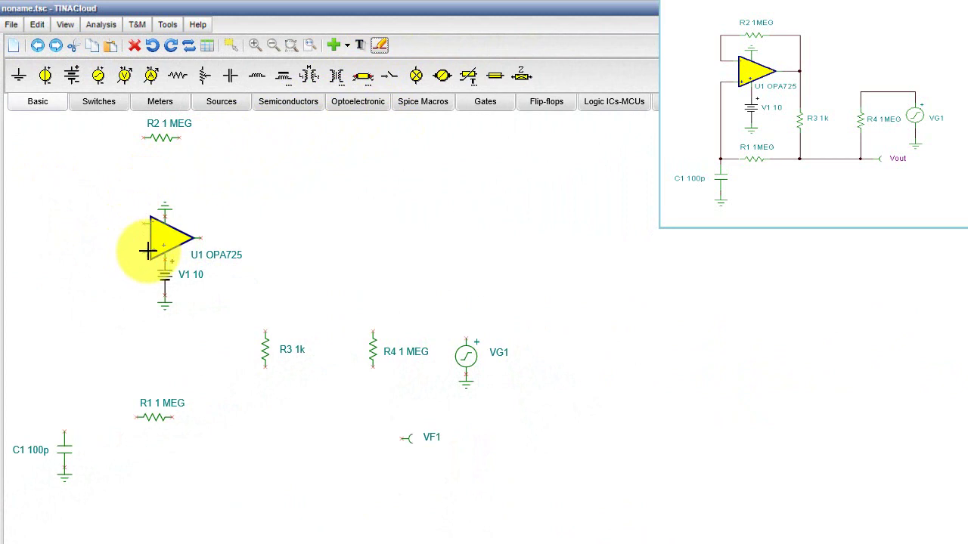
{"action": "mouse_move", "coordinate": [148, 251]}
{"action": "left_mouse_down"}
{"action": "mouse_move", "coordinate": [65, 255]}
{"action": "mouse_move", "coordinate": [62, 428]}
{"action": "left_mouse_up"}
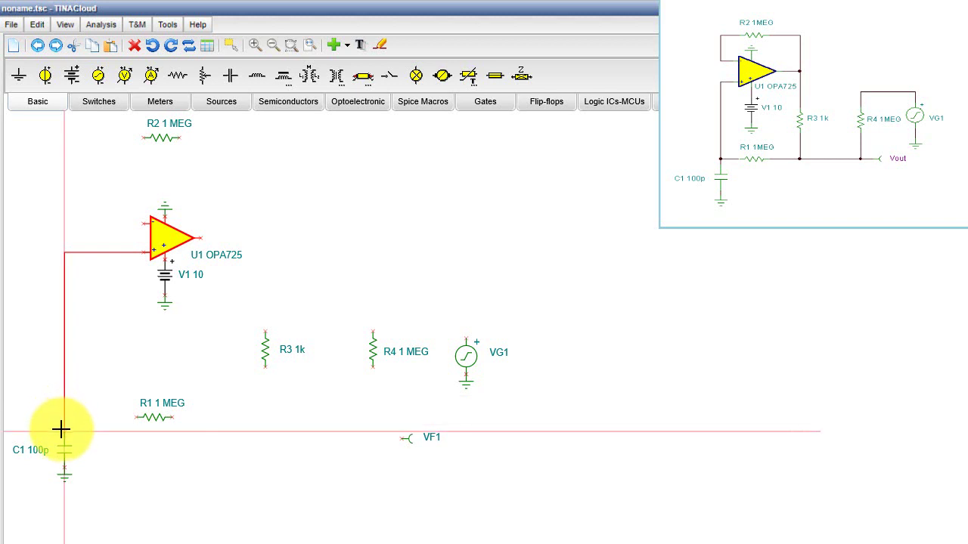
{"action": "left_click_drag", "start_coordinate": [61, 429], "coordinate": [64, 437]}
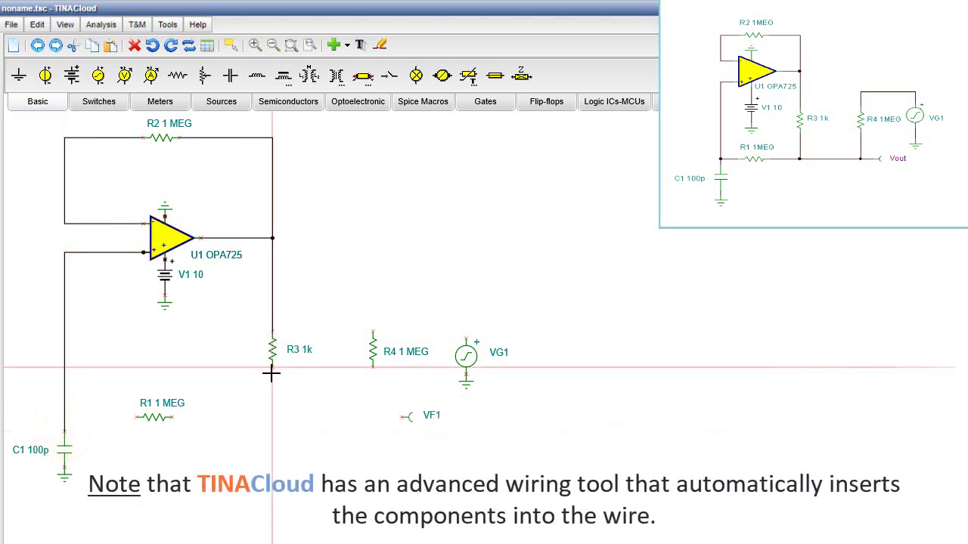
{"action": "mouse_move", "coordinate": [271, 372]}
{"action": "left_mouse_down"}
{"action": "mouse_move", "coordinate": [273, 414]}
{"action": "mouse_move", "coordinate": [64, 414]}
{"action": "left_mouse_up"}
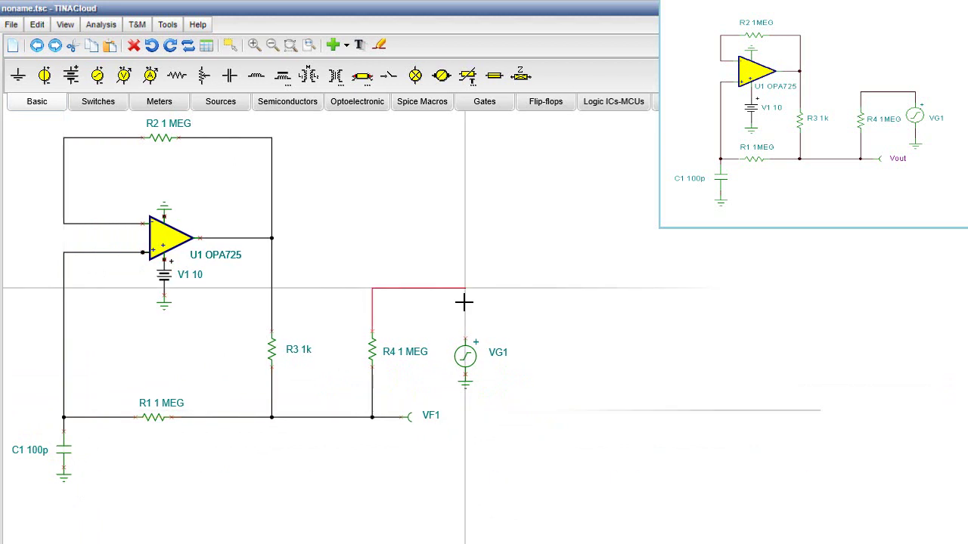
{"action": "mouse_move", "coordinate": [464, 302]}
{"action": "left_mouse_down"}
{"action": "mouse_move", "coordinate": [465, 340]}
{"action": "mouse_move", "coordinate": [482, 327]}
{"action": "left_mouse_up"}
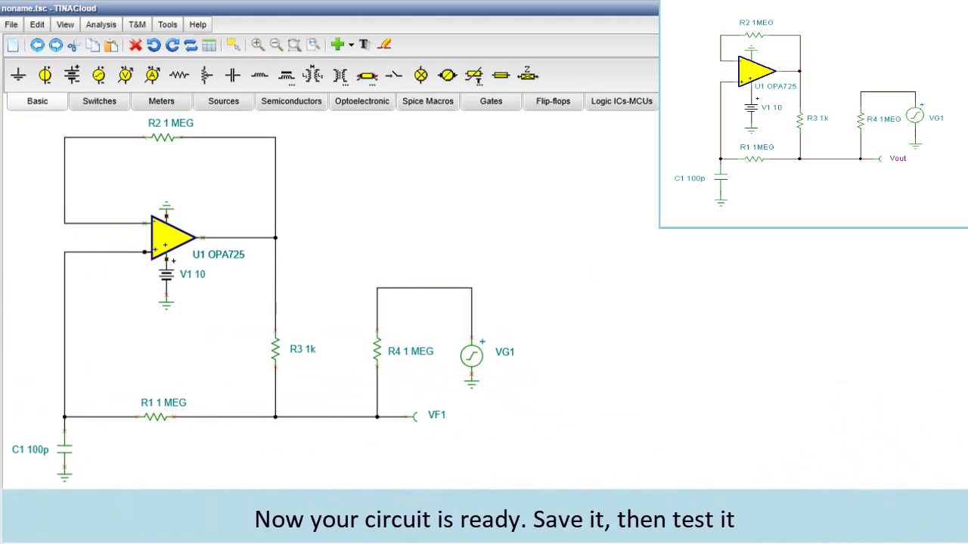
Step: Save the circuit in My Circuits under the name "Capacitance multiplier1"
{"action": "left_click", "coordinate": [12, 24]}
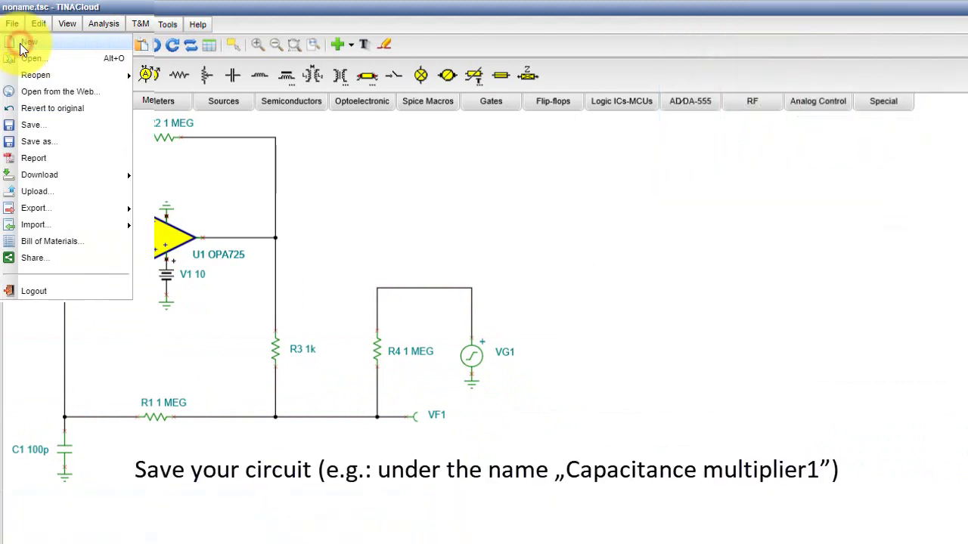
{"action": "left_click", "coordinate": [46, 142]}
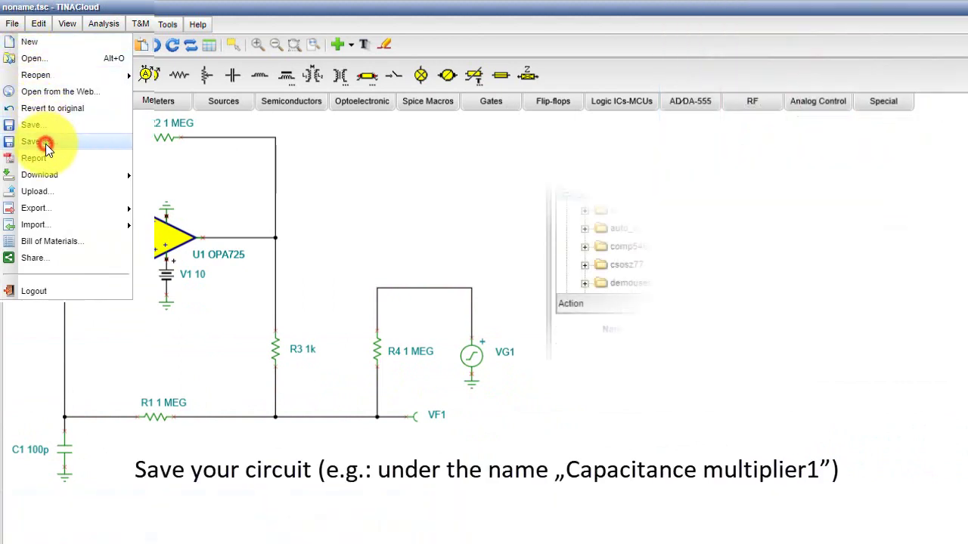
{"action": "double_click", "coordinate": [676, 331]}
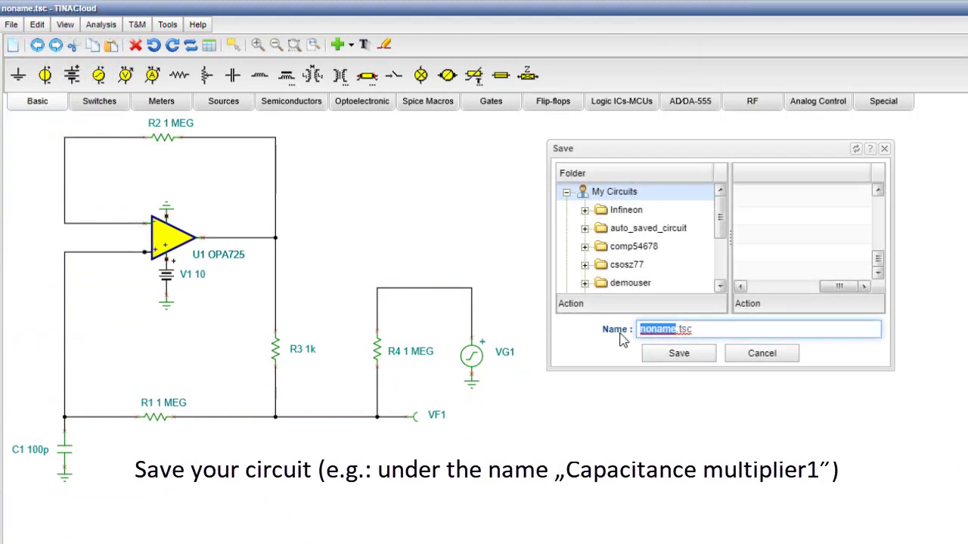
{"action": "type", "text": "Capacitance multiplier1"}
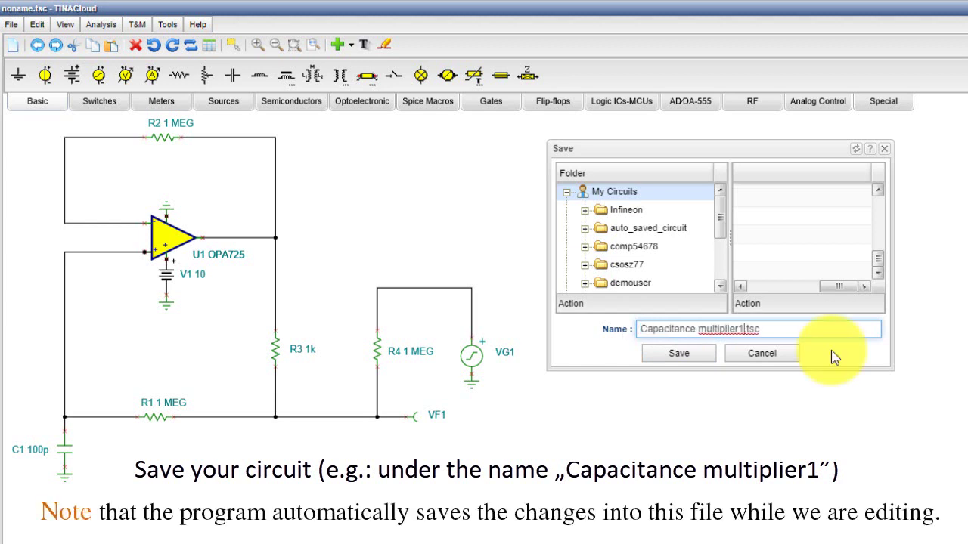
{"action": "left_click", "coordinate": [679, 357]}
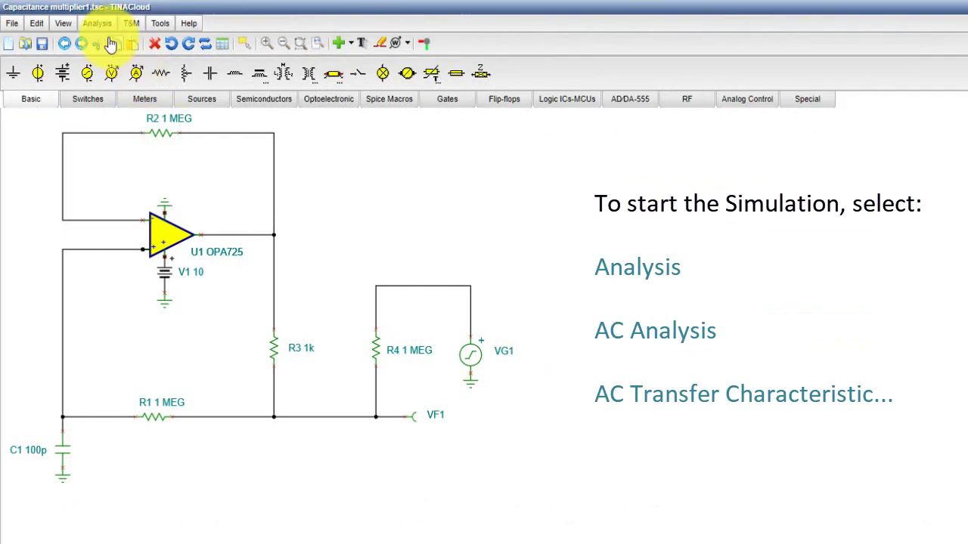
Step: Run the AC Transfer Characteristic analysis with its preset frequency range, number of points and logarithmic sweep
{"action": "left_click", "coordinate": [97, 23]}
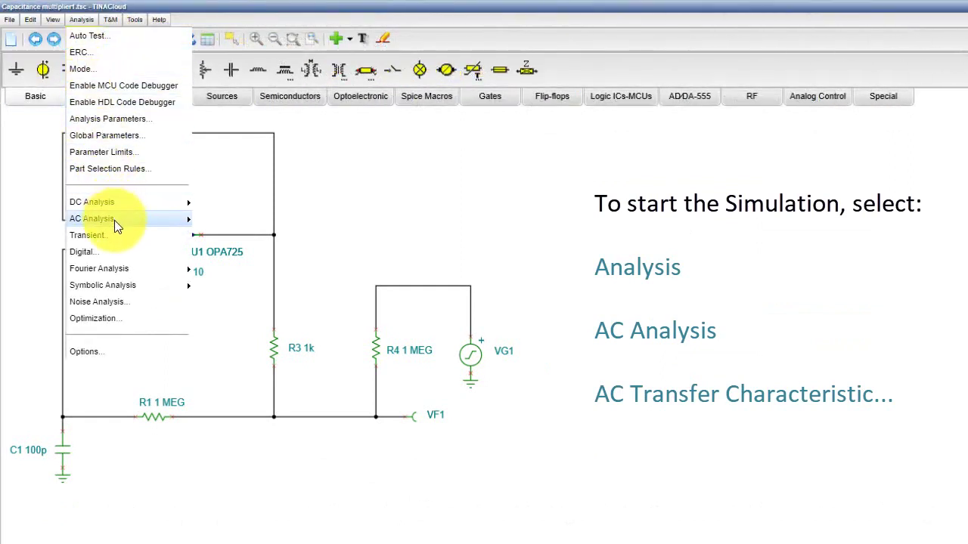
{"action": "mouse_move", "coordinate": [114, 220]}
{"action": "left_click", "coordinate": [280, 262]}
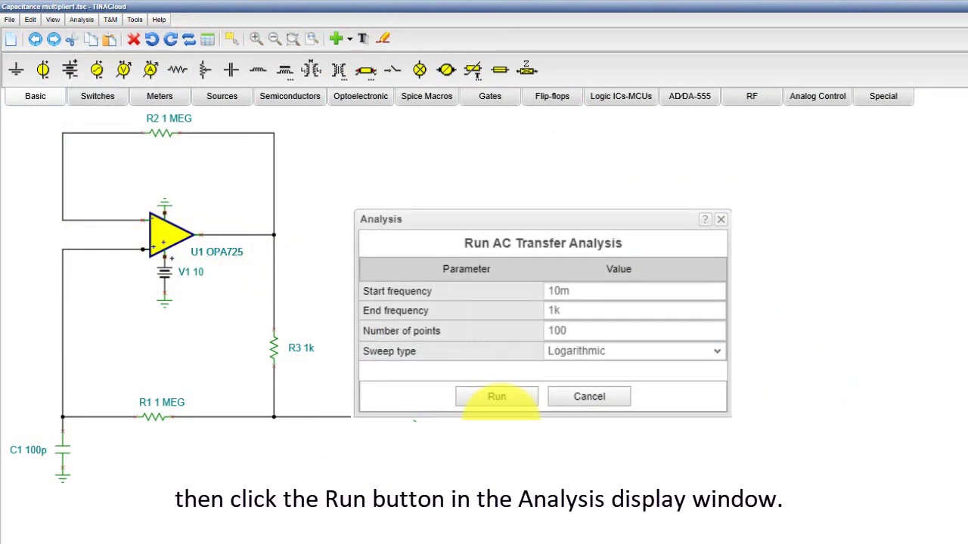
{"action": "left_click", "coordinate": [495, 401]}
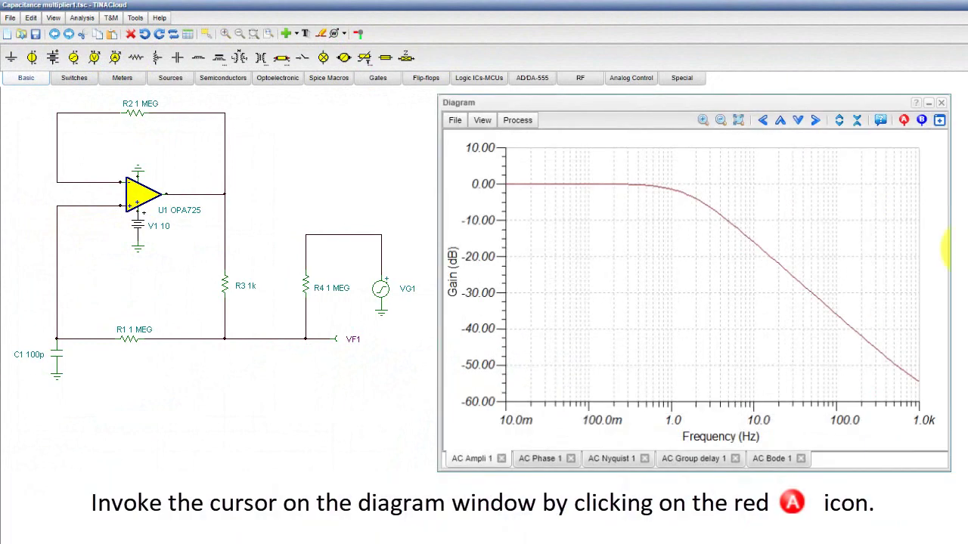
Step: Enable cursor A on the AC amplitude diagram and move it to the point where Vout is -3 dB
{"action": "left_click", "coordinate": [904, 121]}
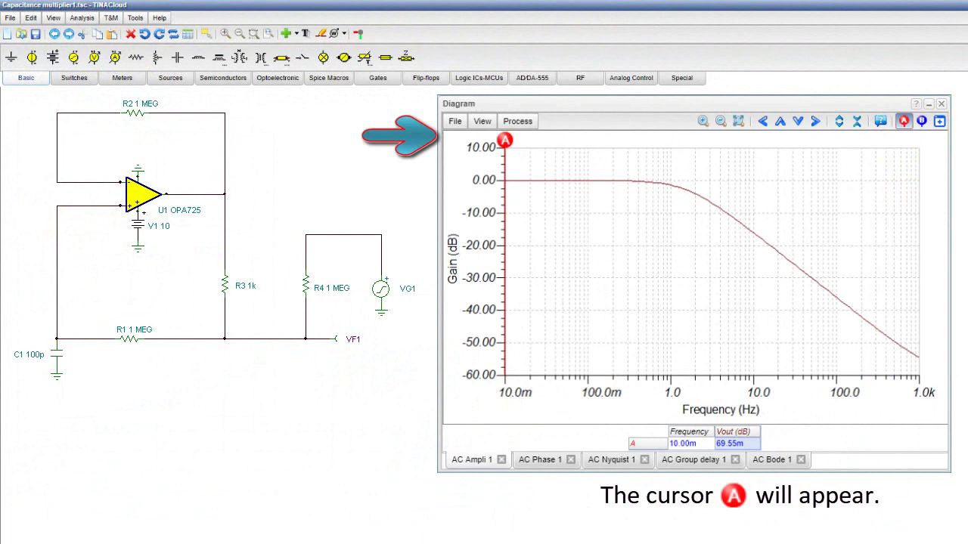
{"action": "left_click", "coordinate": [747, 447]}
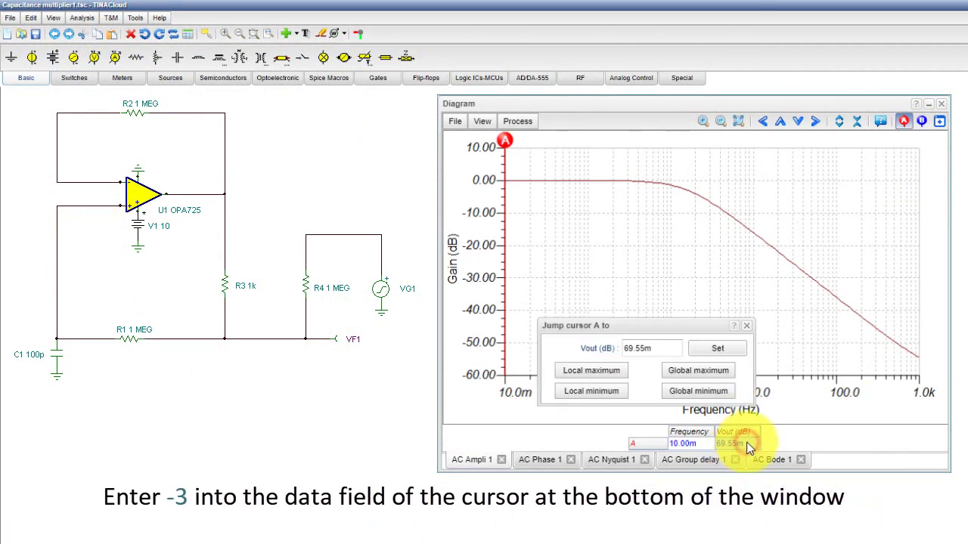
{"action": "double_click", "coordinate": [654, 349]}
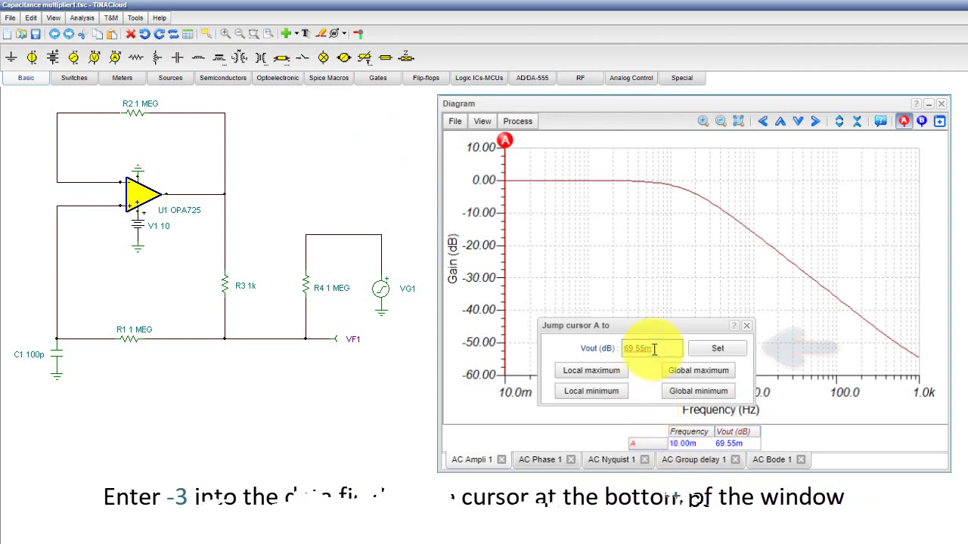
{"action": "type", "text": "-3"}
{"action": "left_click", "coordinate": [719, 353]}
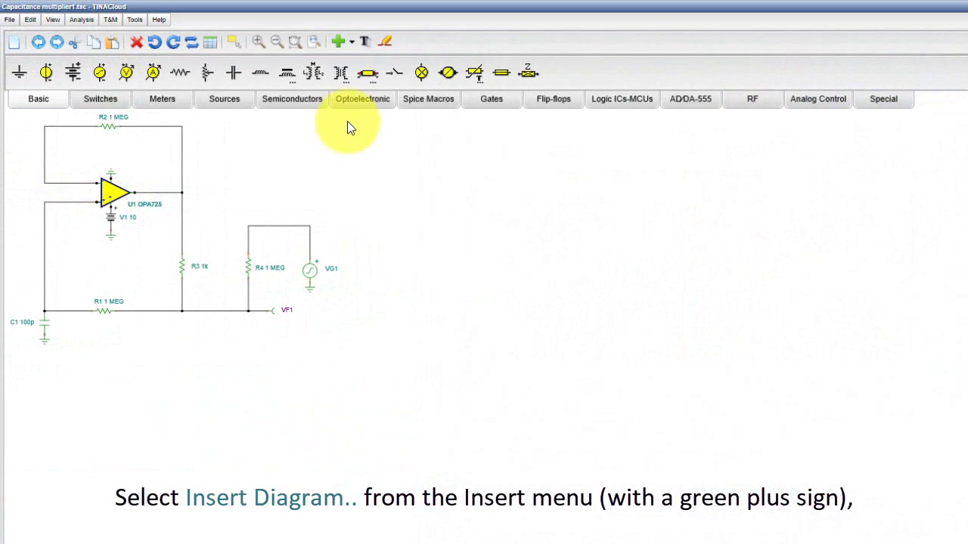
Step: Insert the AC Ampli 1 diagram with width 769 and height 459 on the workspace beside the circuit
{"action": "left_click", "coordinate": [349, 43]}
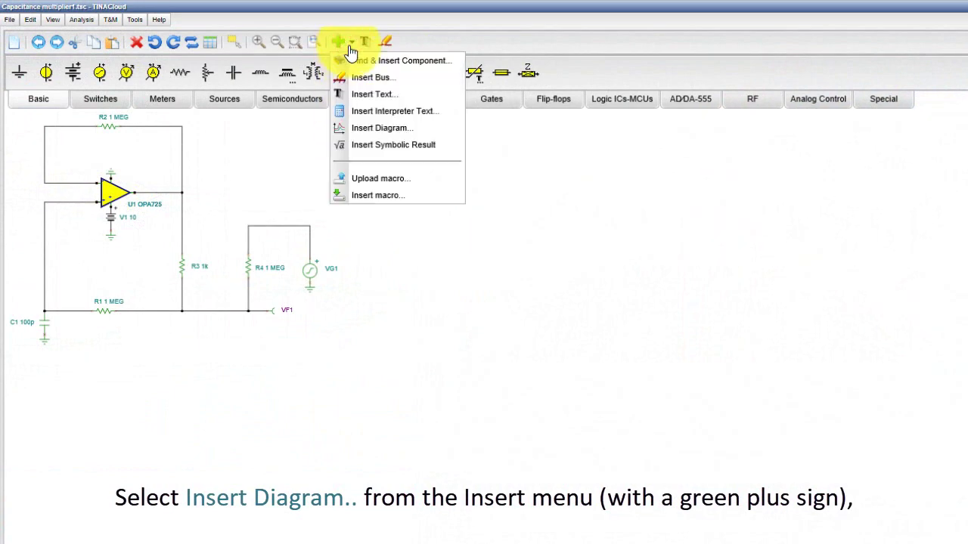
{"action": "left_click", "coordinate": [389, 130]}
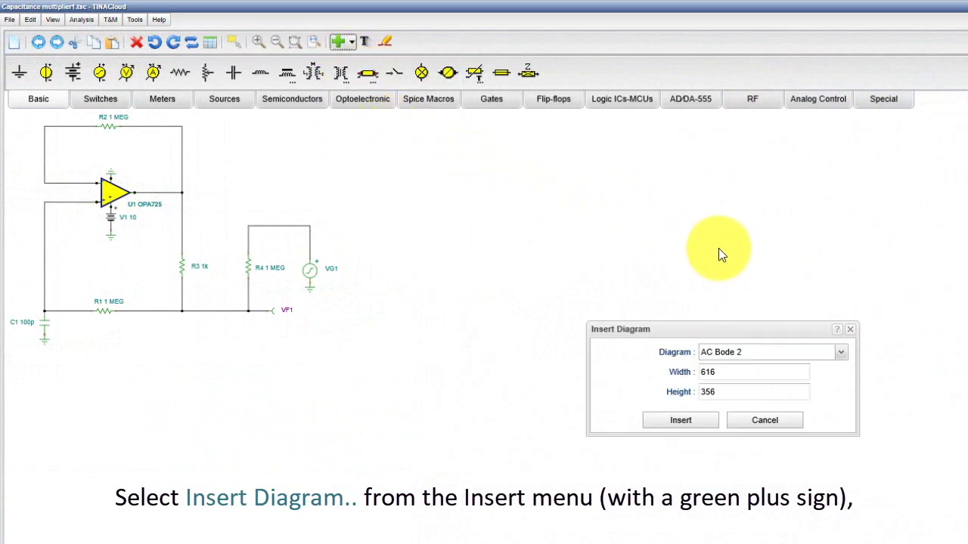
{"action": "left_click", "coordinate": [841, 355]}
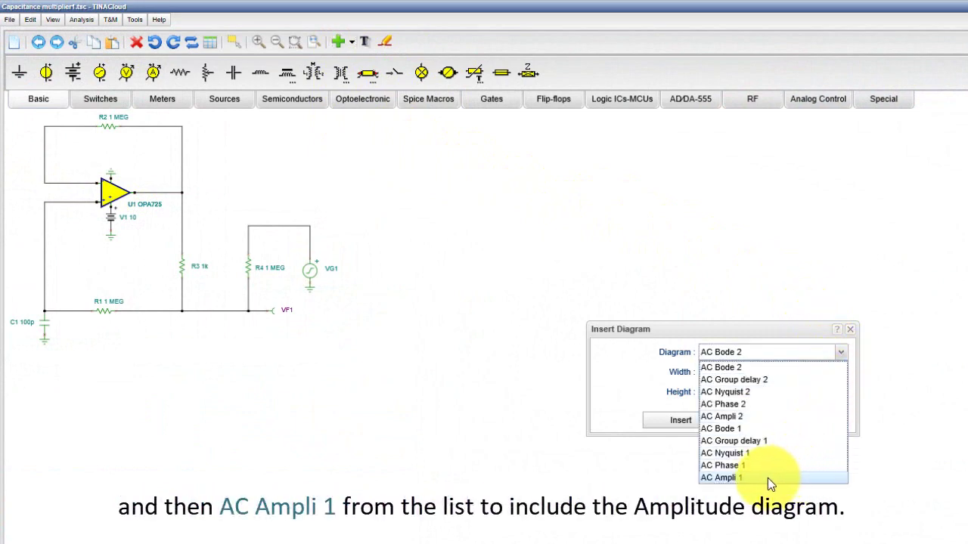
{"action": "left_click", "coordinate": [744, 478]}
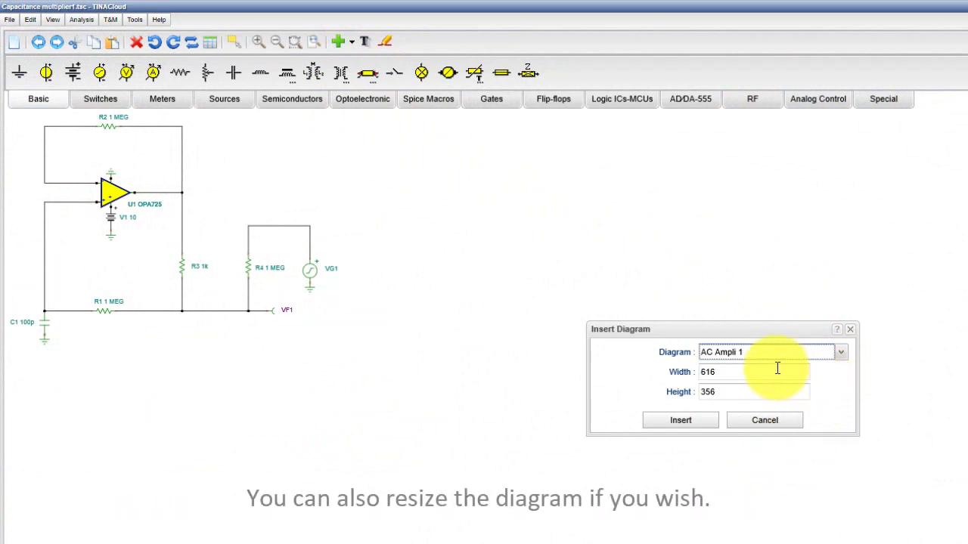
{"action": "left_click", "coordinate": [746, 370]}
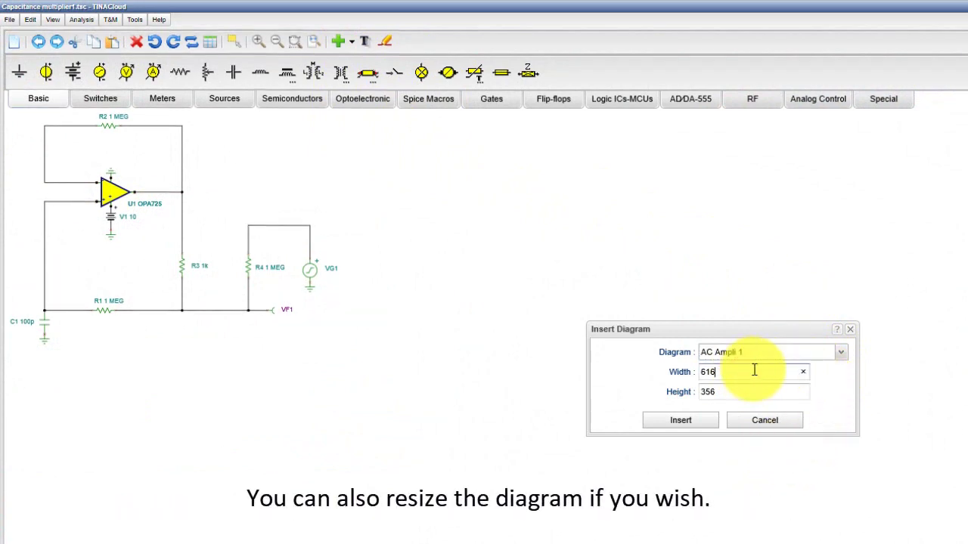
{"action": "double_click", "coordinate": [726, 376]}
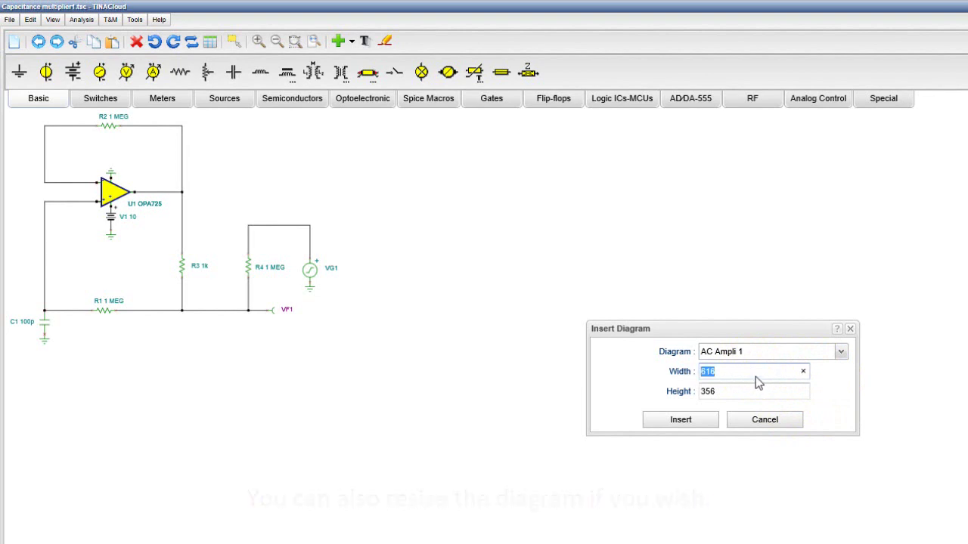
{"action": "type", "text": "769"}
{"action": "double_click", "coordinate": [731, 387]}
{"action": "type", "text": "459"}
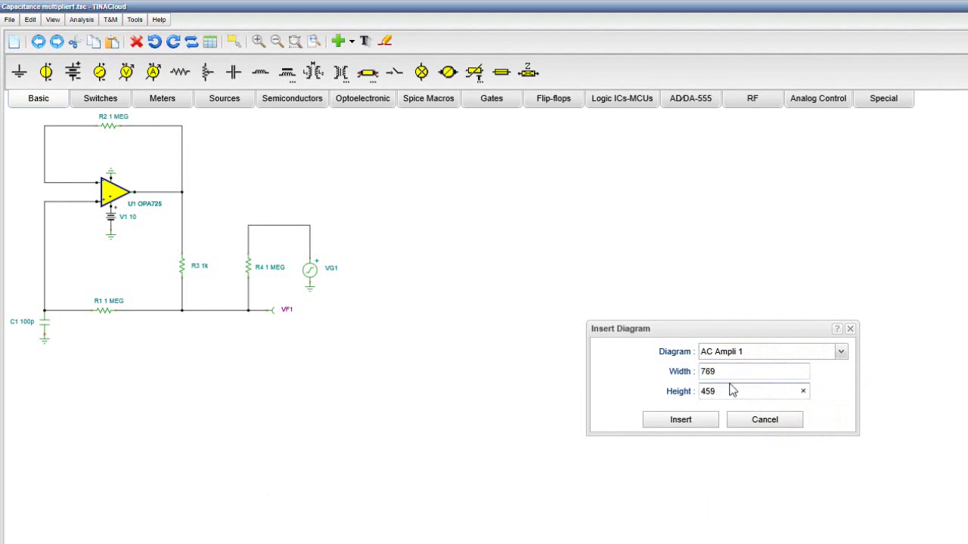
{"action": "left_click", "coordinate": [677, 421]}
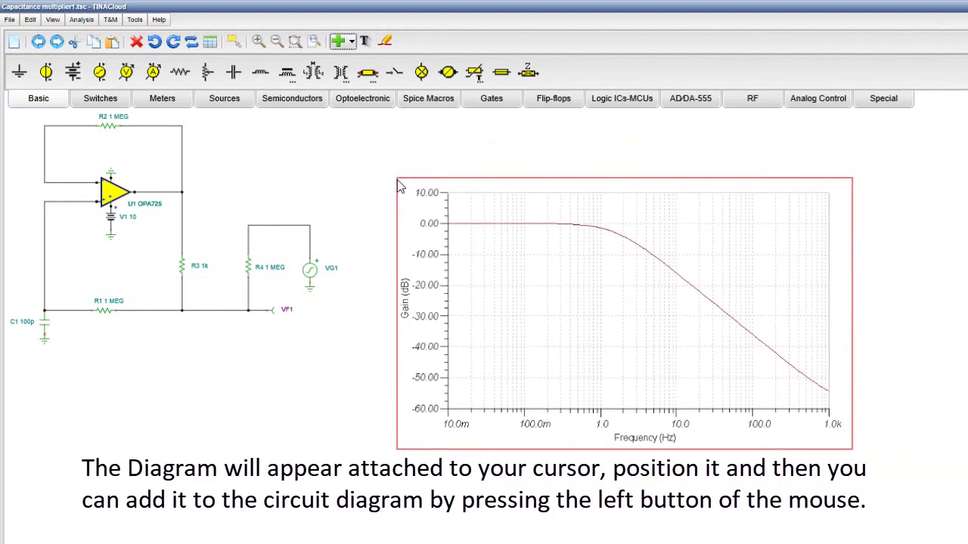
{"action": "left_click", "coordinate": [397, 179]}
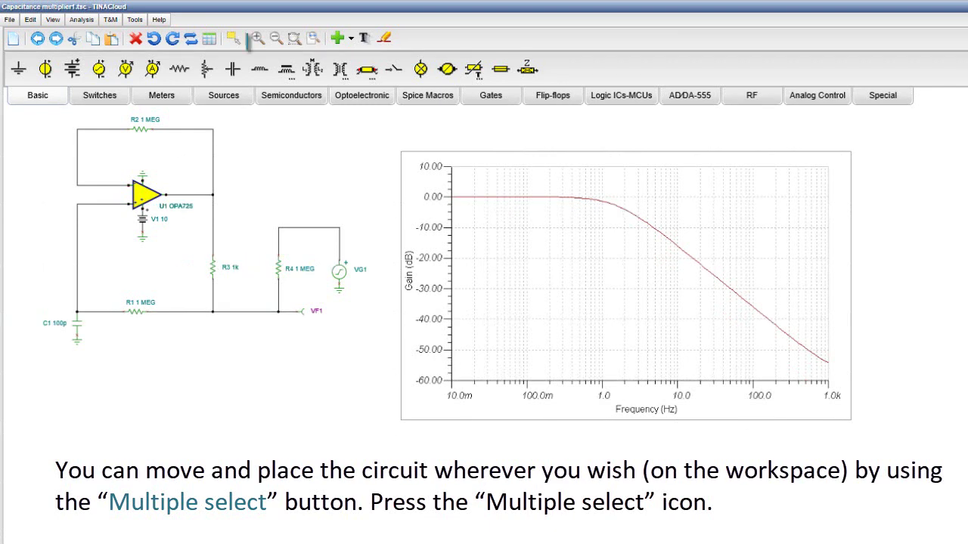
Step: Select the whole circuit with Multiple select, move it down beside the diagram, and deselect it
{"action": "left_click", "coordinate": [233, 38]}
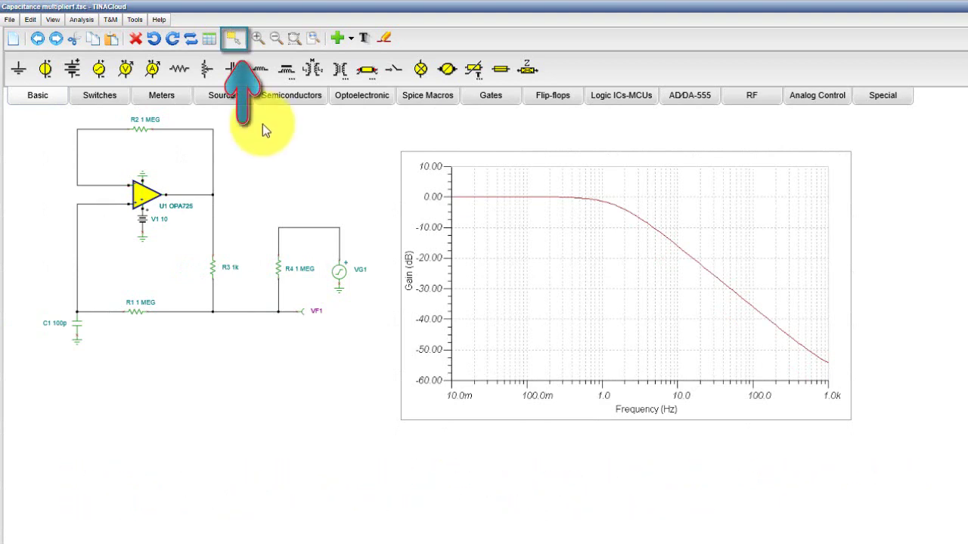
{"action": "left_click", "coordinate": [228, 39]}
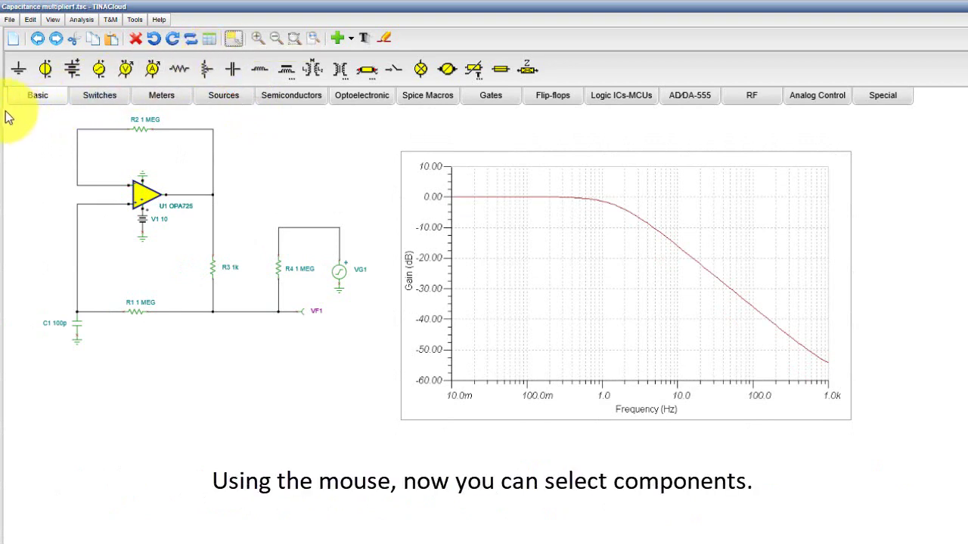
{"action": "left_click_drag", "start_coordinate": [4, 112], "coordinate": [388, 385]}
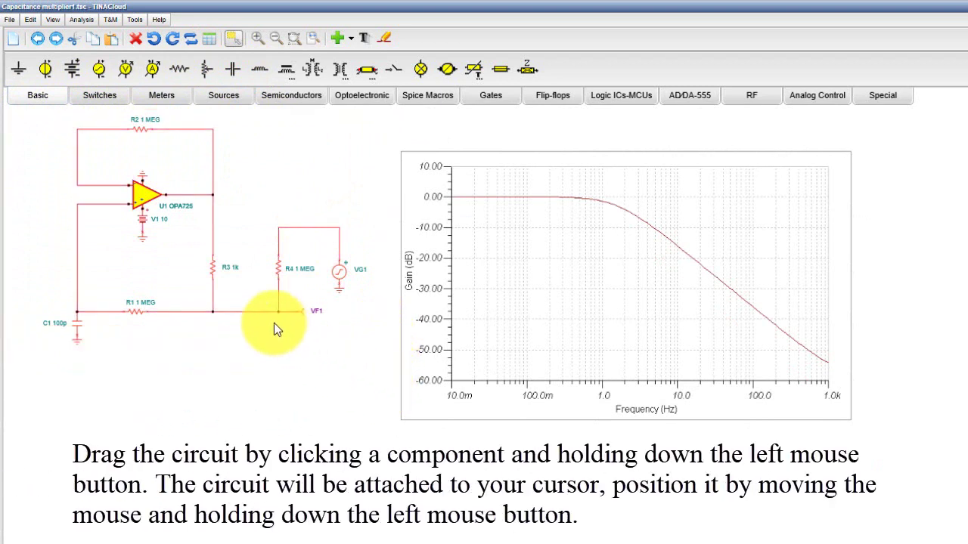
{"action": "left_click_drag", "start_coordinate": [140, 195], "coordinate": [132, 274]}
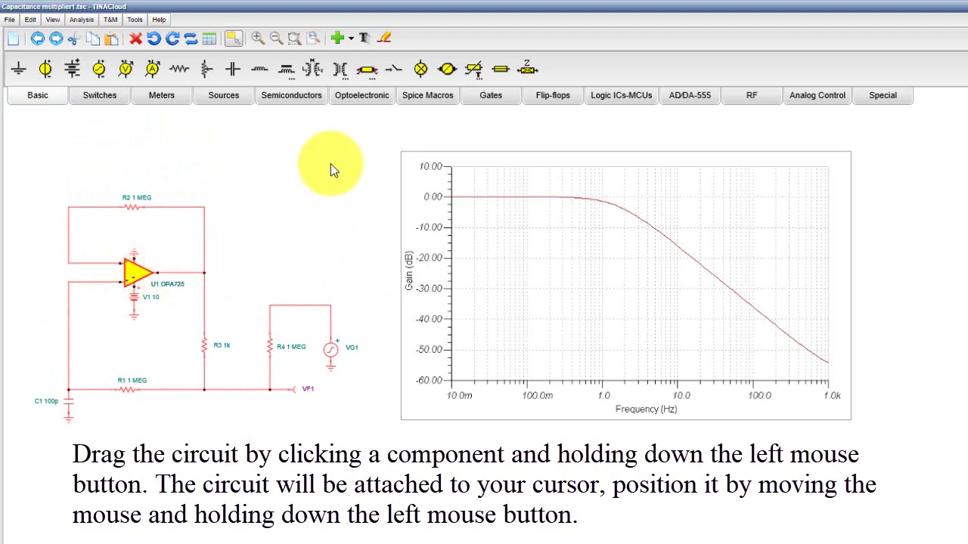
{"action": "left_click", "coordinate": [232, 39]}
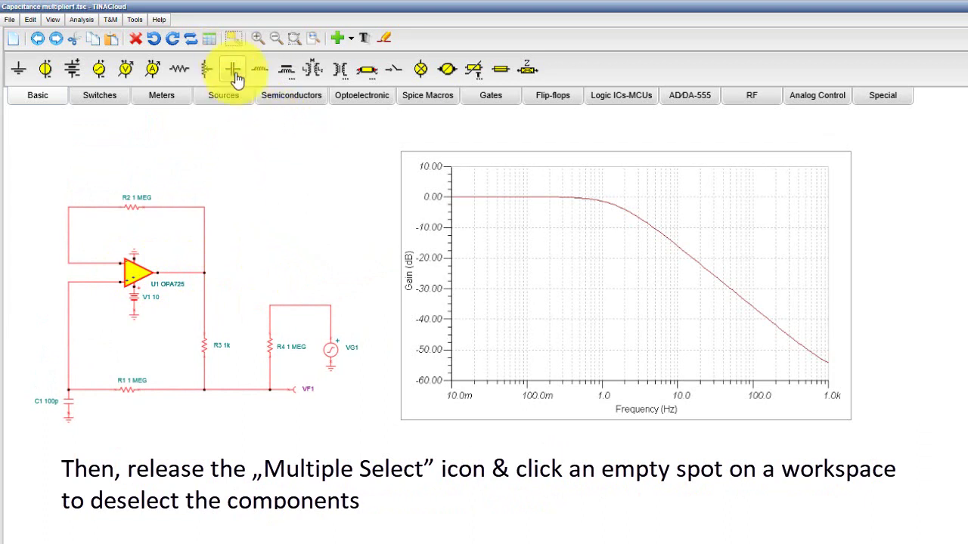
{"action": "left_click", "coordinate": [274, 162]}
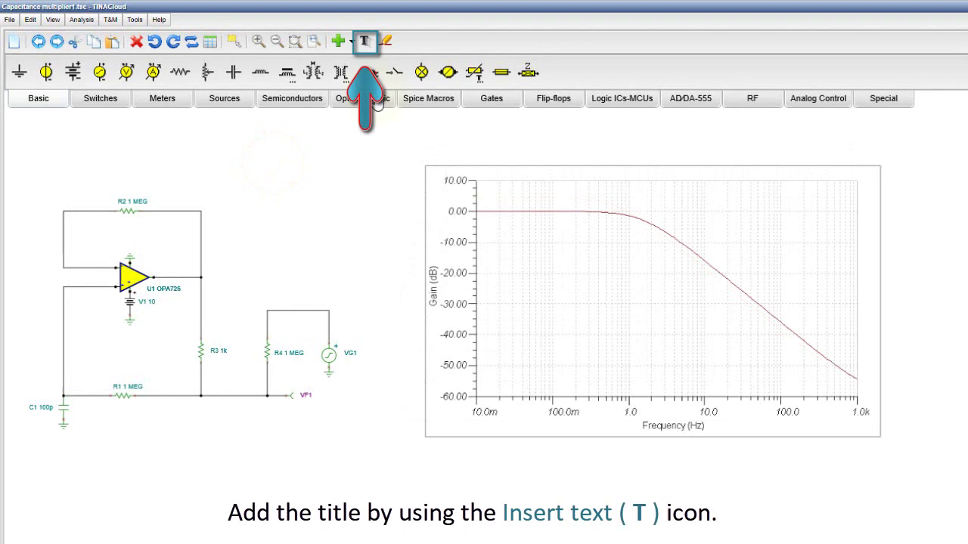
Step: Create a title text reading "Capacitance multiplier" and open its font size for editing in the text options
{"action": "left_click", "coordinate": [365, 42]}
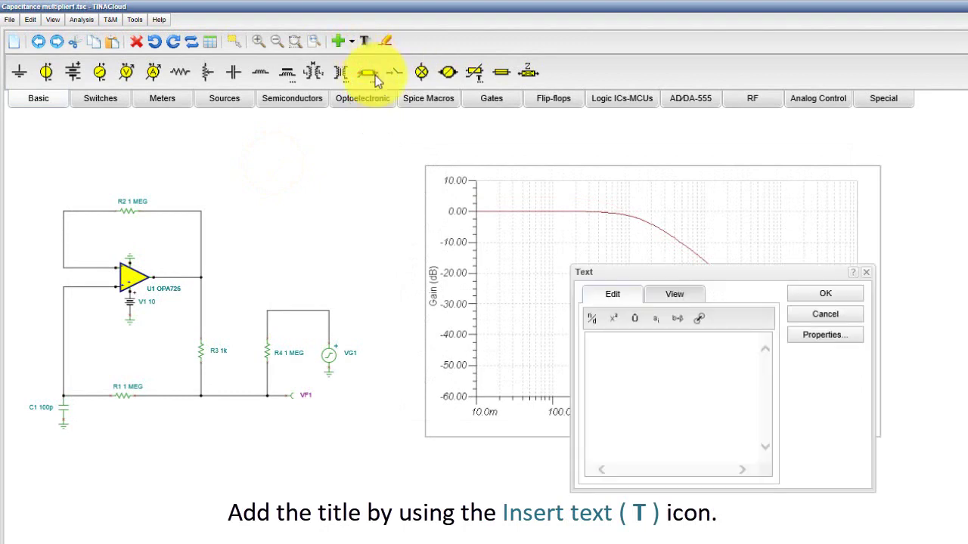
{"action": "left_click", "coordinate": [598, 348]}
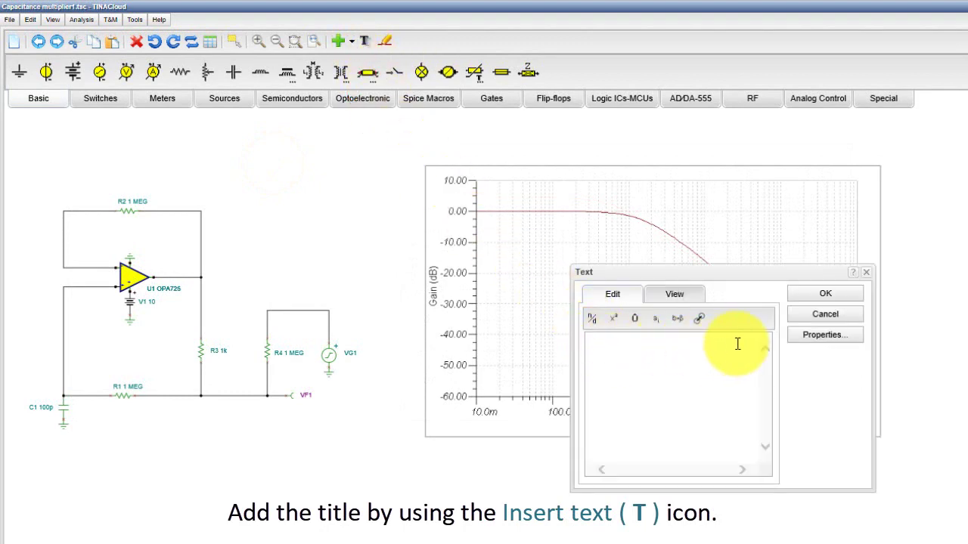
{"action": "type", "text": "Capacitance multiplier"}
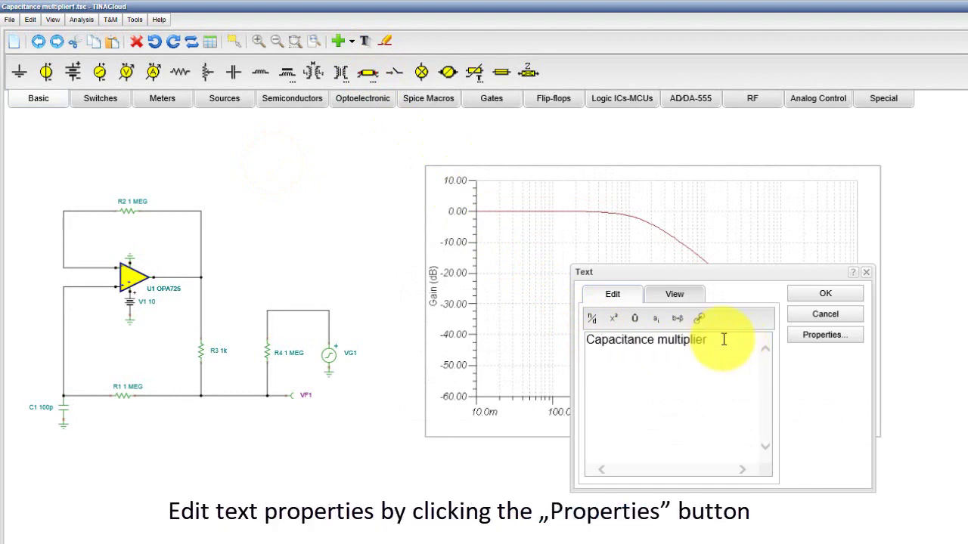
{"action": "left_click", "coordinate": [803, 343]}
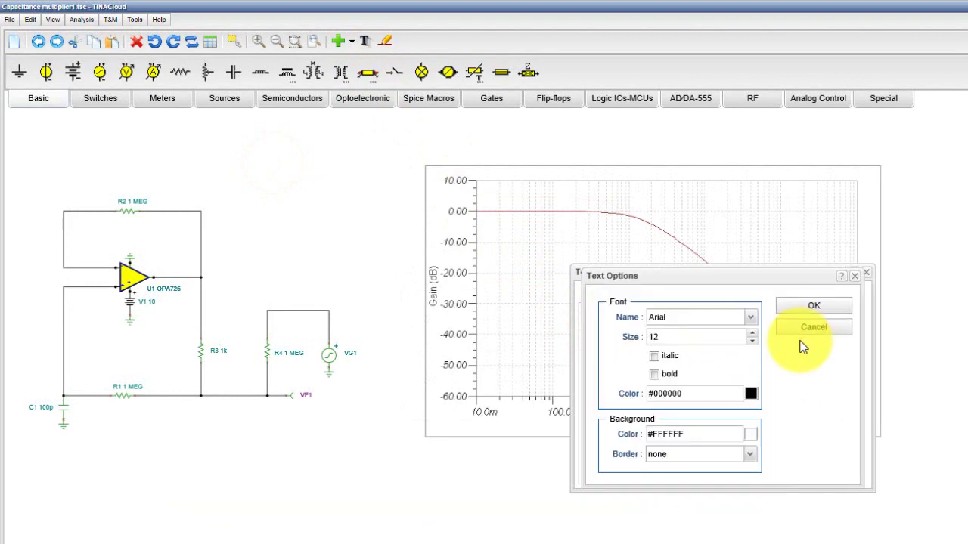
{"action": "left_click", "coordinate": [674, 339]}
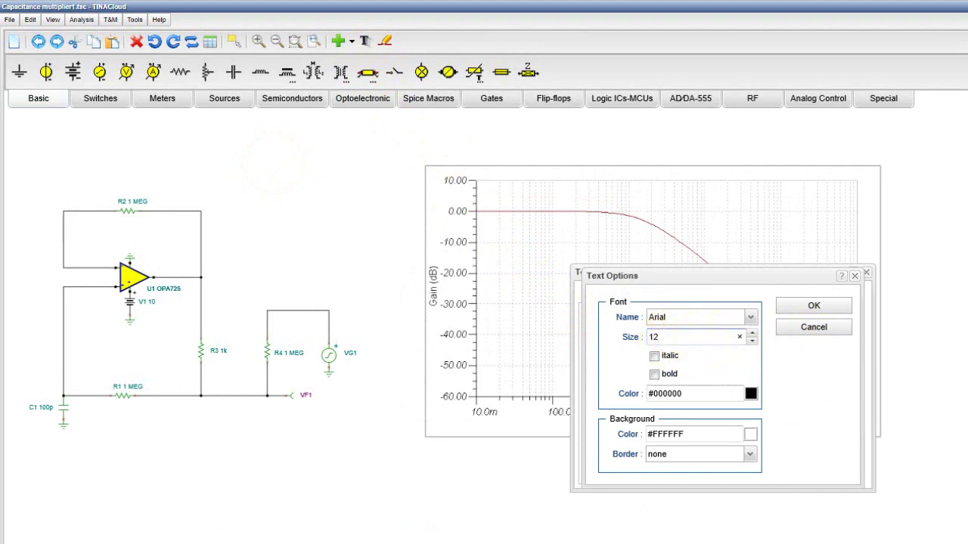